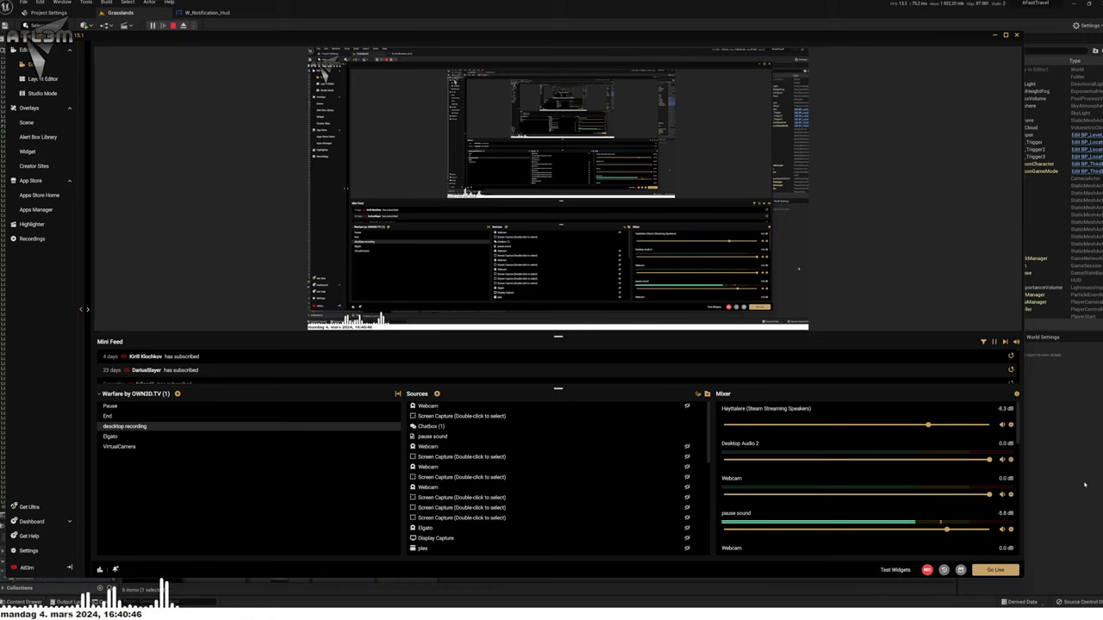
Step: Run the character in the Highlands test level over to the blue cones
click(1084, 485)
key(w)
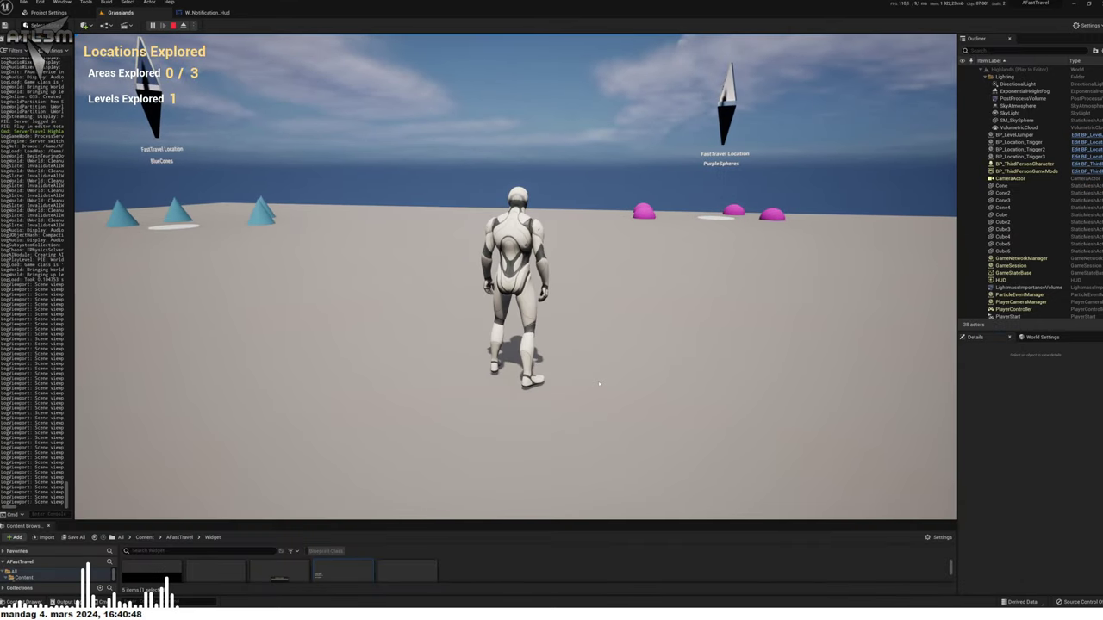
key(w)
key(shift+F1)
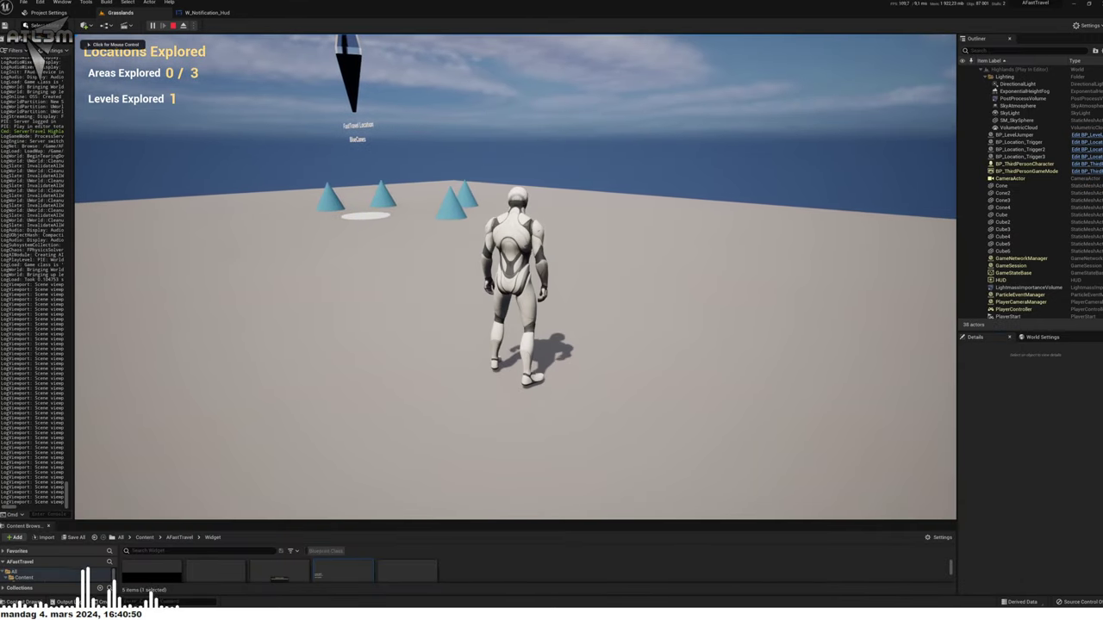
Step: Check the Fast Travel menu, then run onto the BlueCones location marker
key(m)
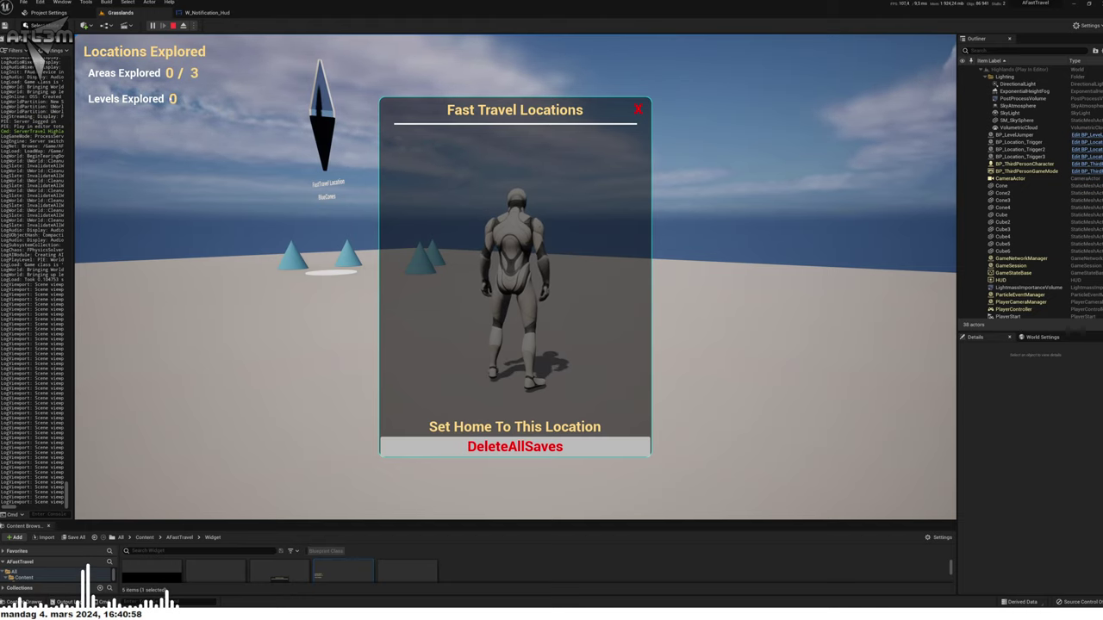
key(m)
key(w)
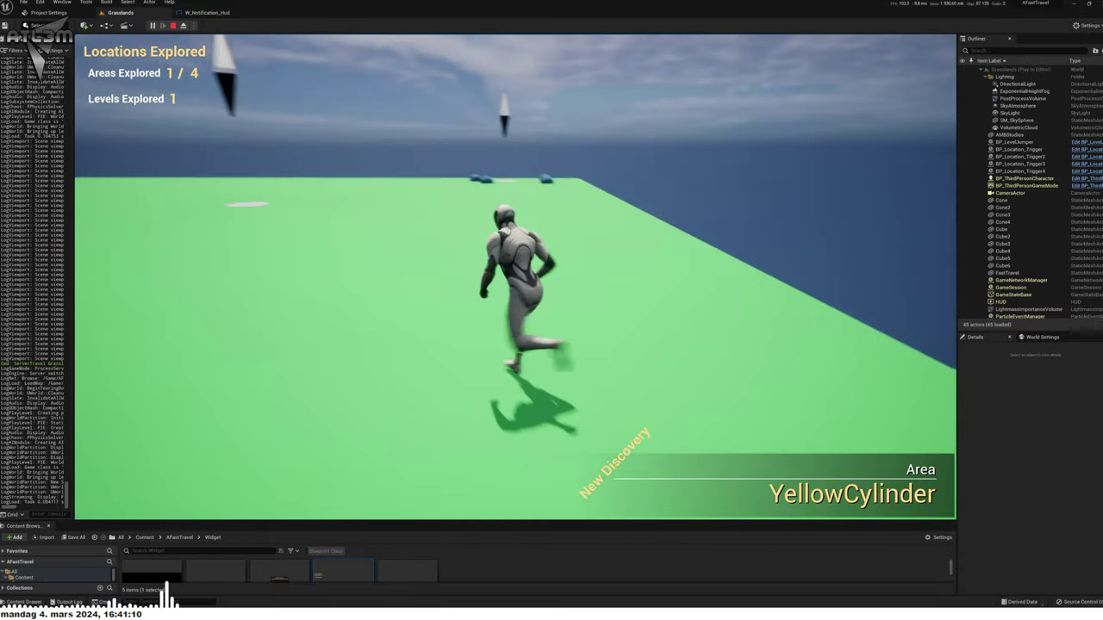
Step: Open the Fast Travel menu with M and dismiss it with its X button
key(m)
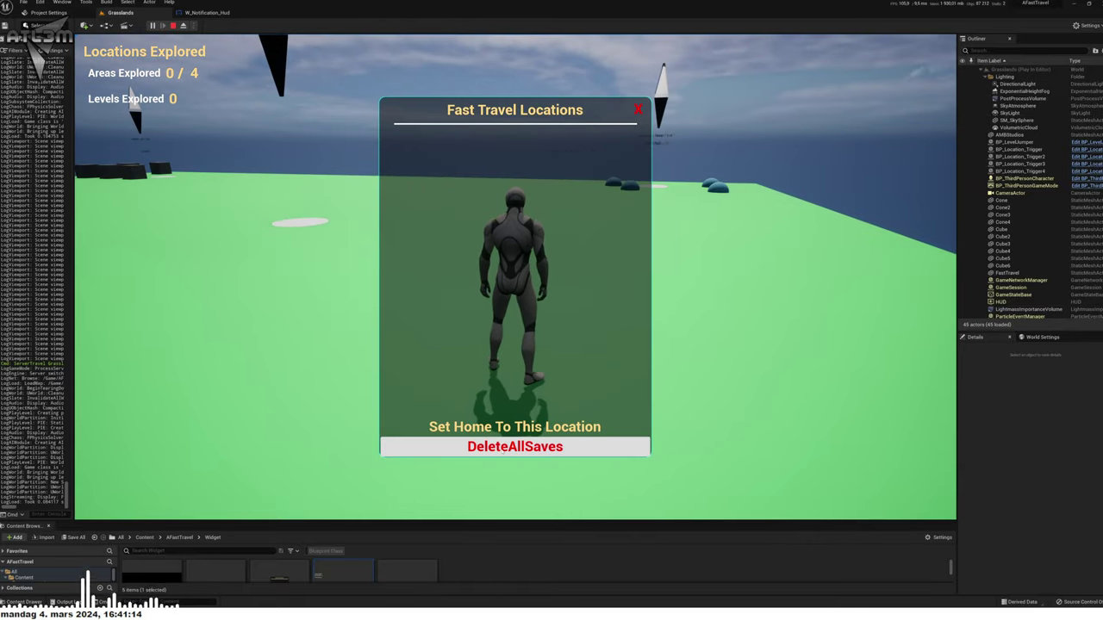
click(634, 109)
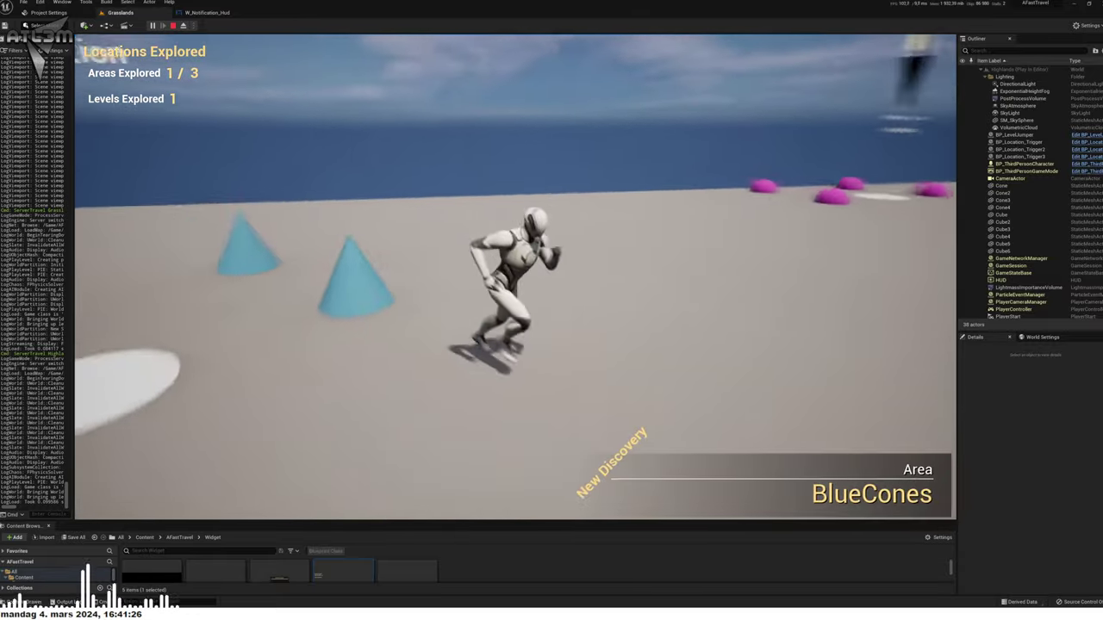
Step: Check the fast travel list twice, running through the BlueCones area between checks
key(m)
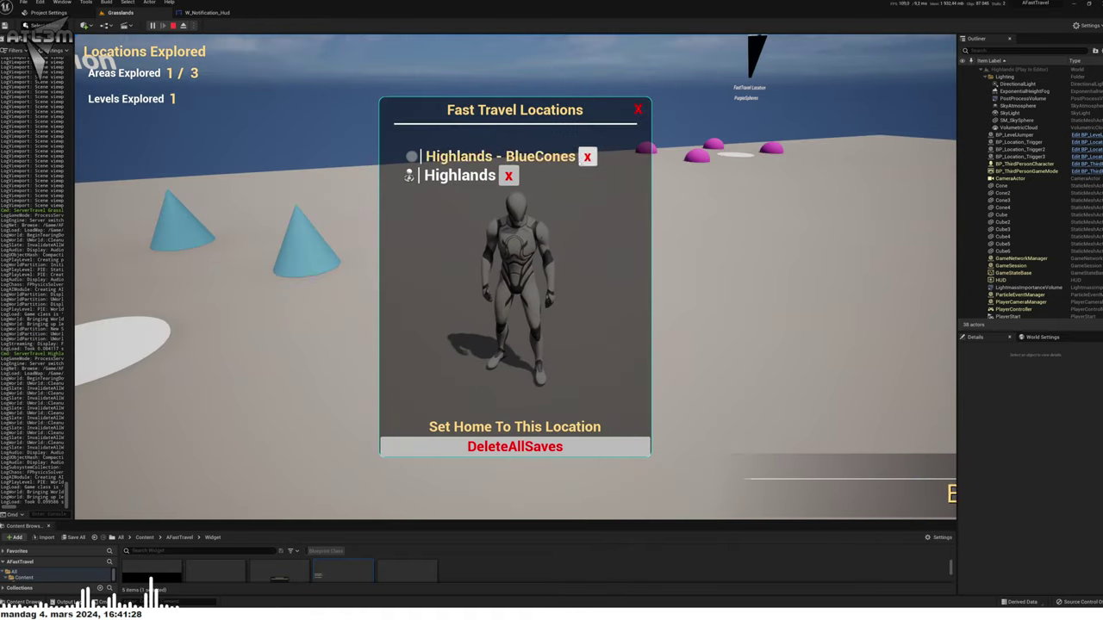
click(638, 109)
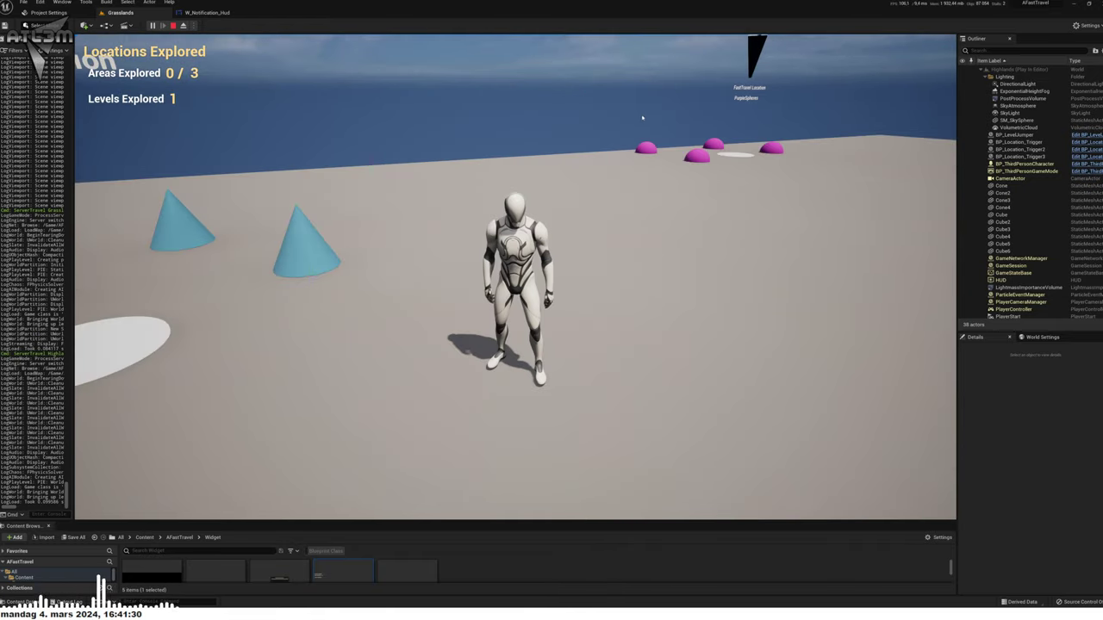
key(s)
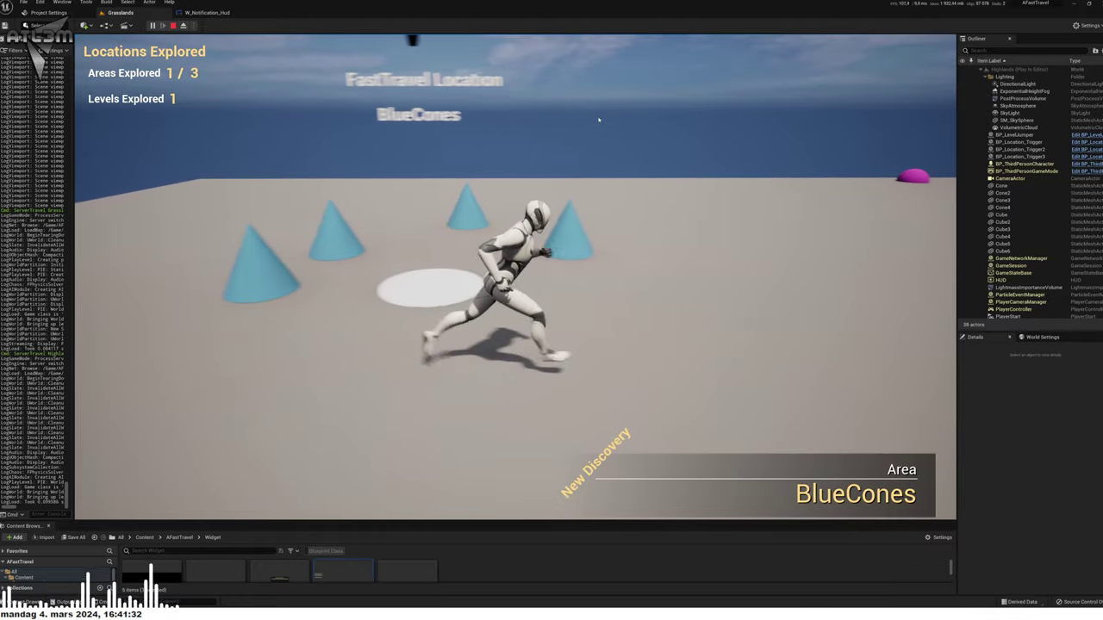
key(m)
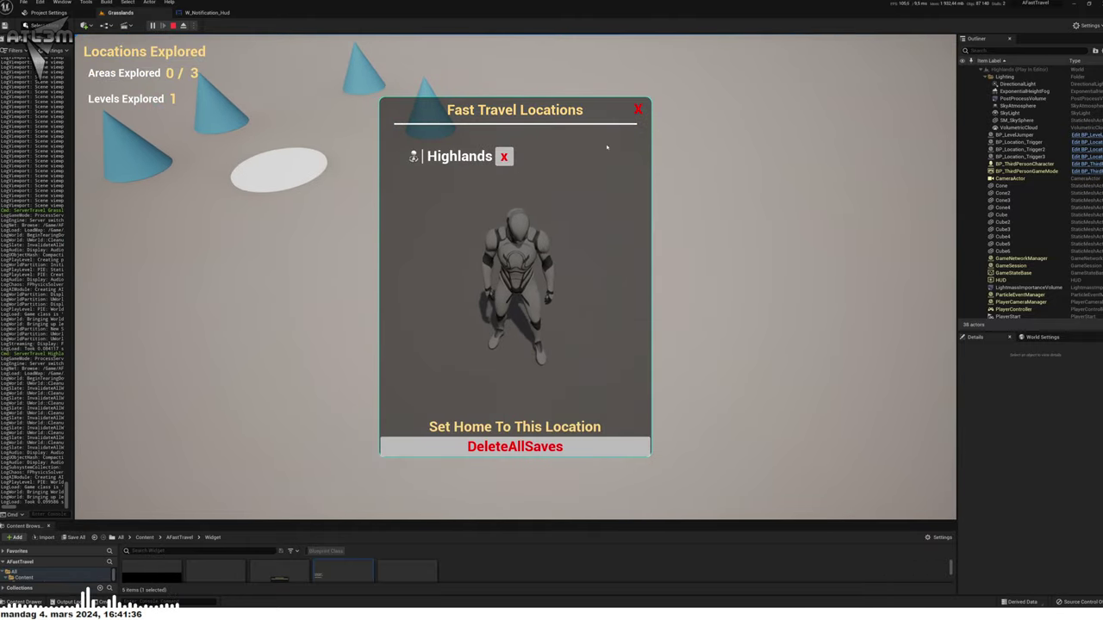
click(637, 110)
Step: Rerun onto the BlueCones marker, recheck the fast travel list, and head for the pink spheres
key(w)
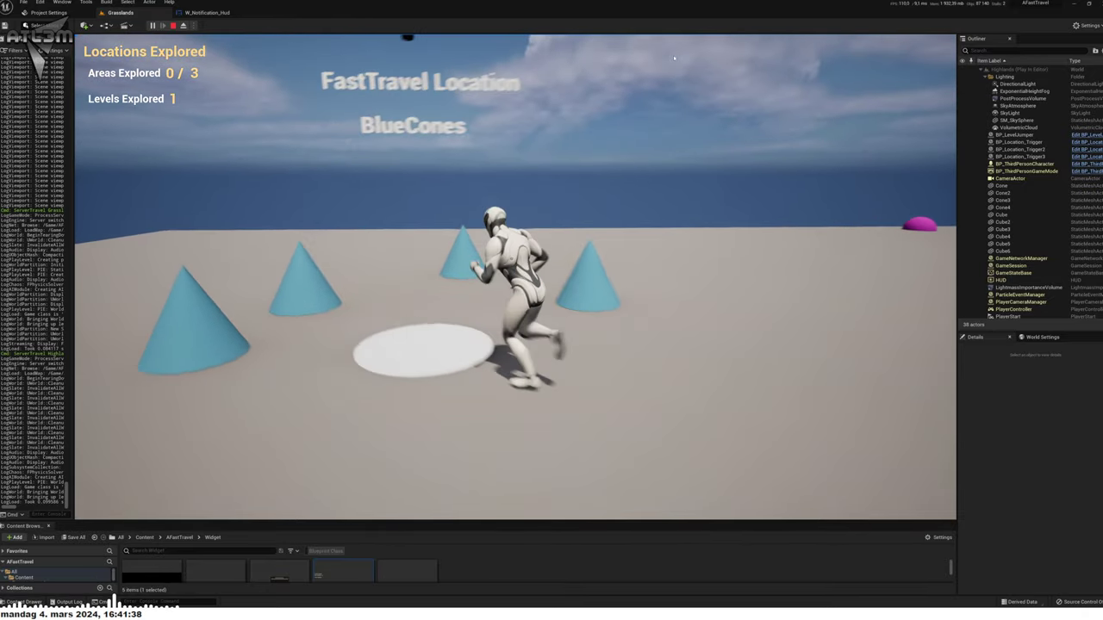
key(s)
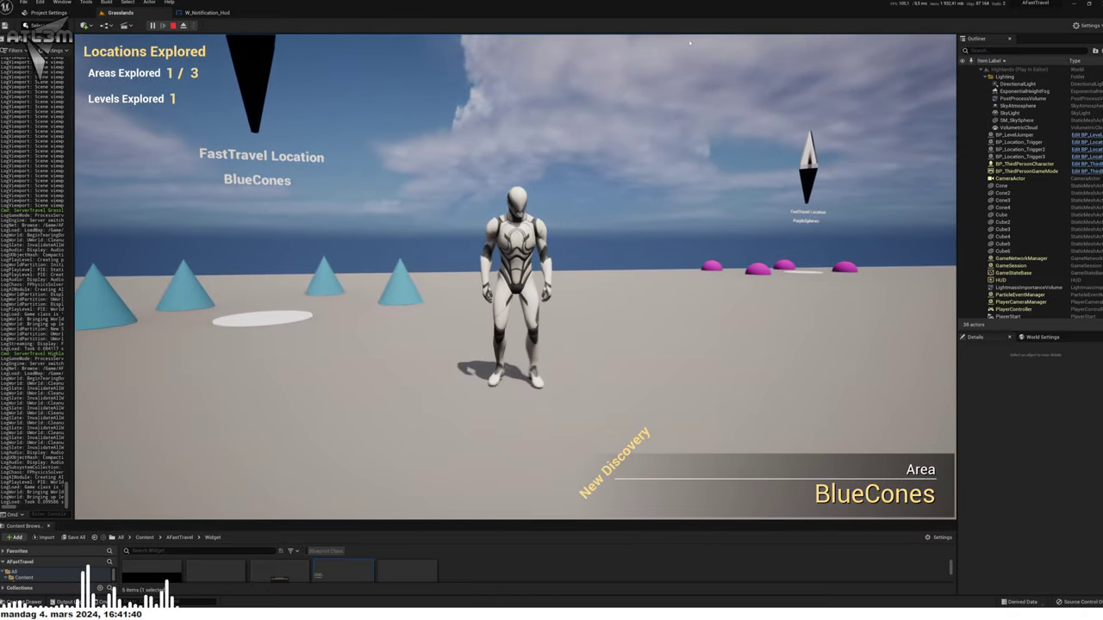
key(m)
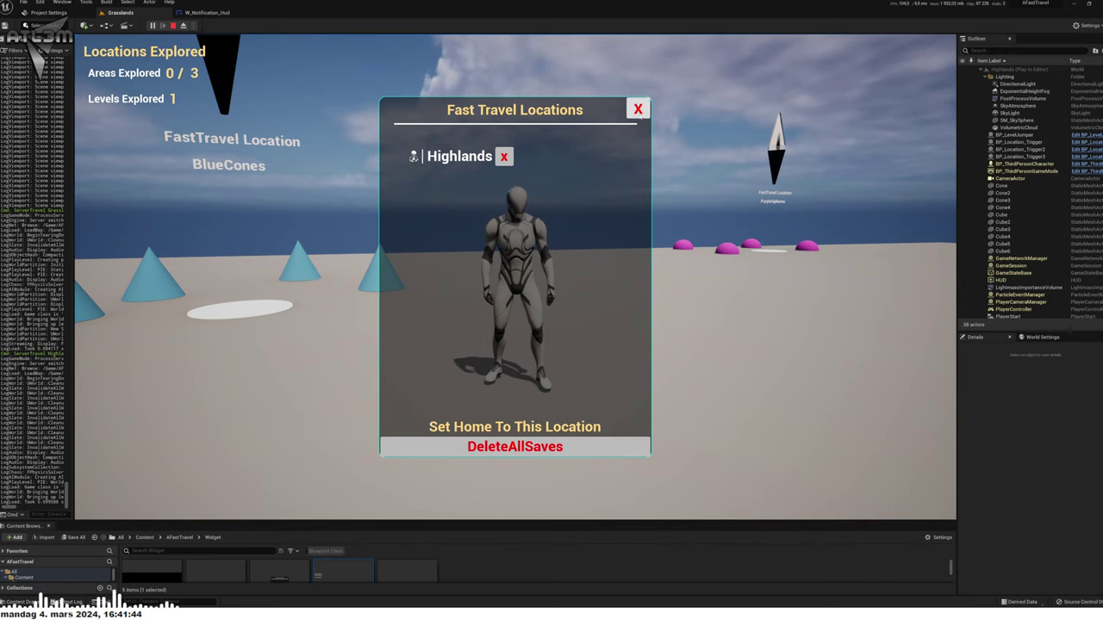
key(m)
key(w)
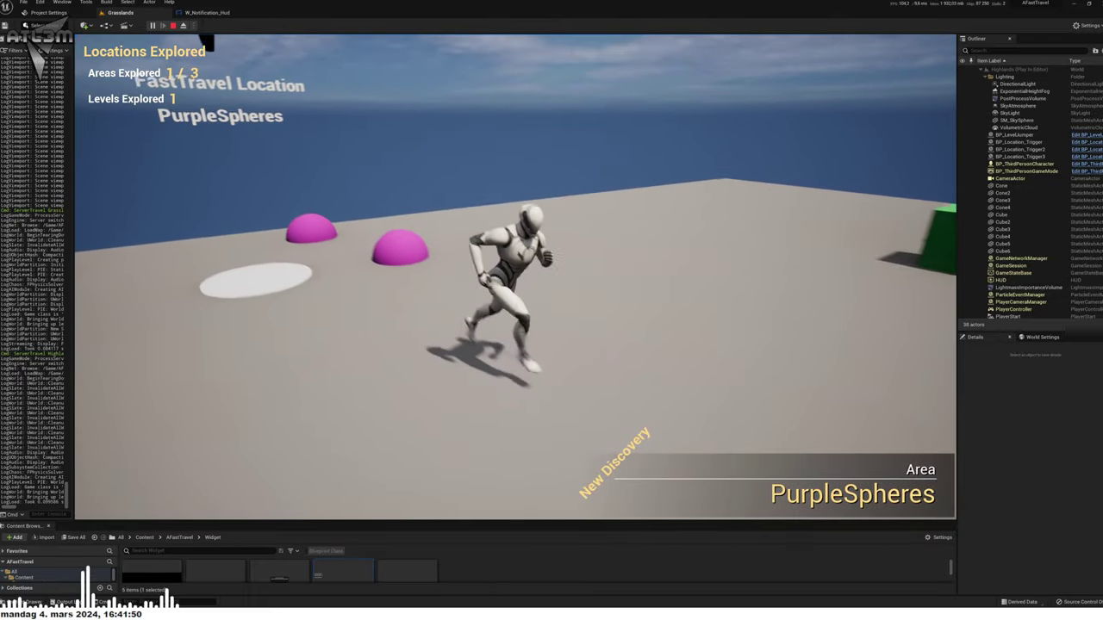
Step: Delete the Highlands - PurpleSpheres entry from the fast travel list
key(m)
click(621, 156)
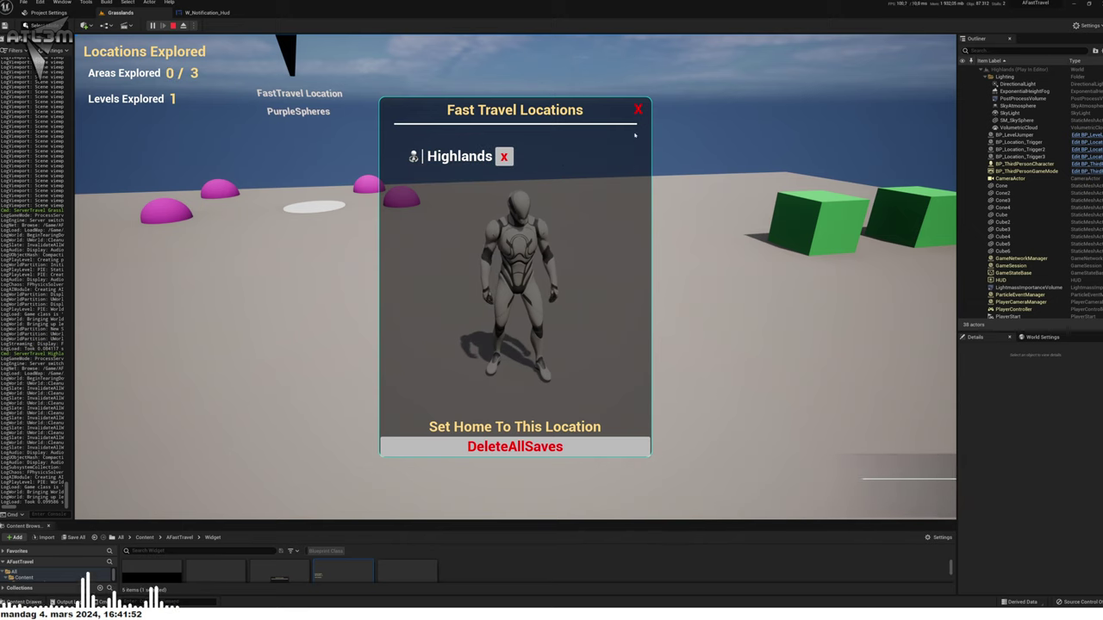
key(m)
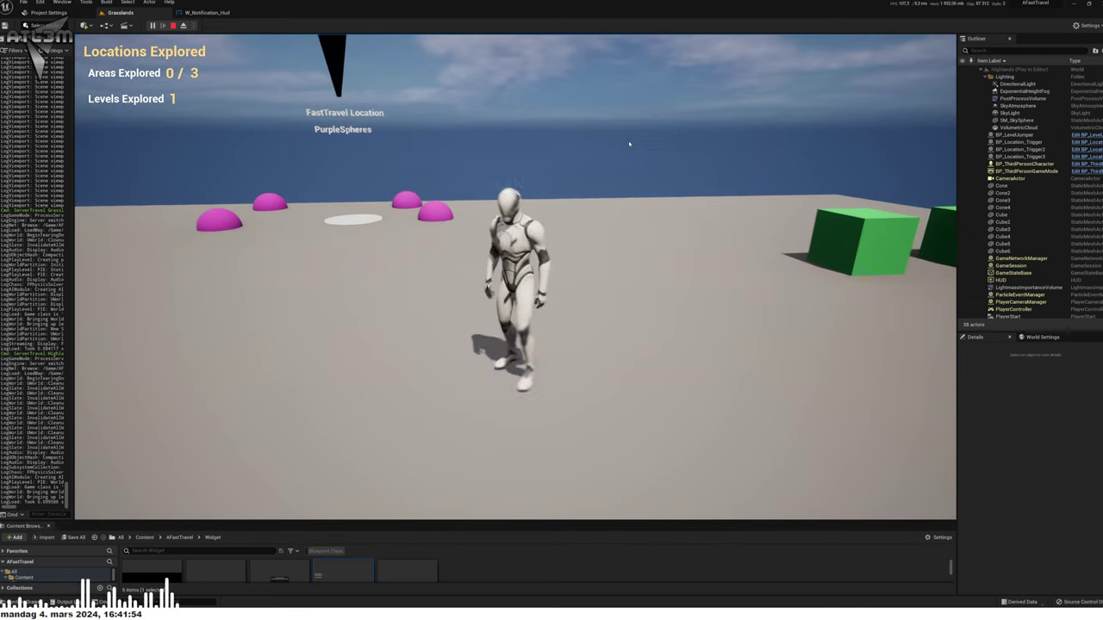
Step: Run onto the PurpleSpheres marker, confirm it in the fast travel list, and stop the session
key(w)
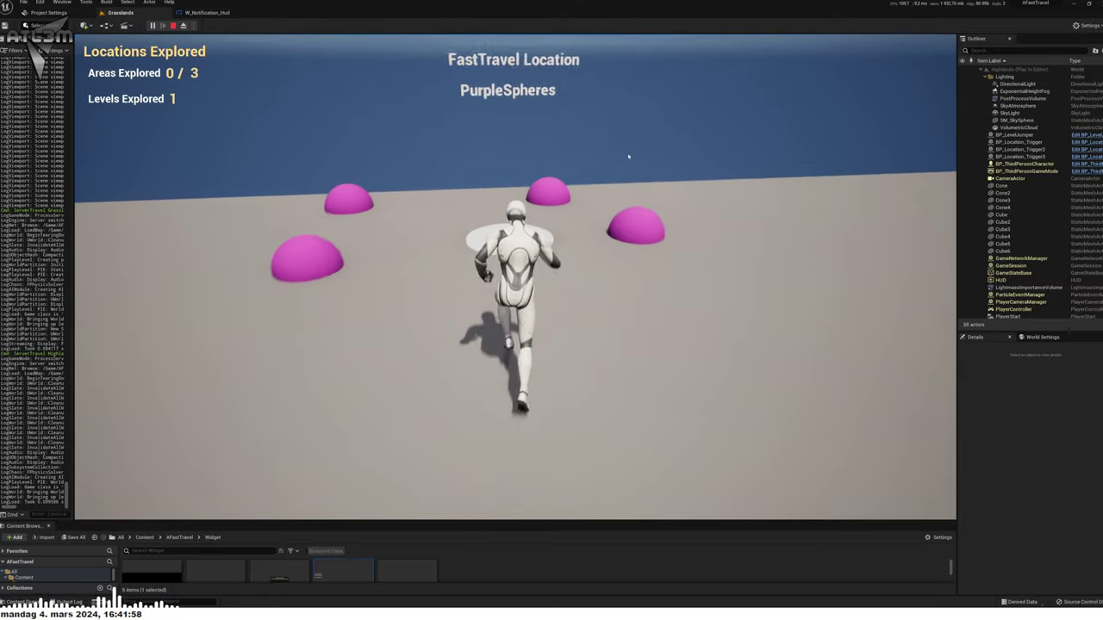
key(s)
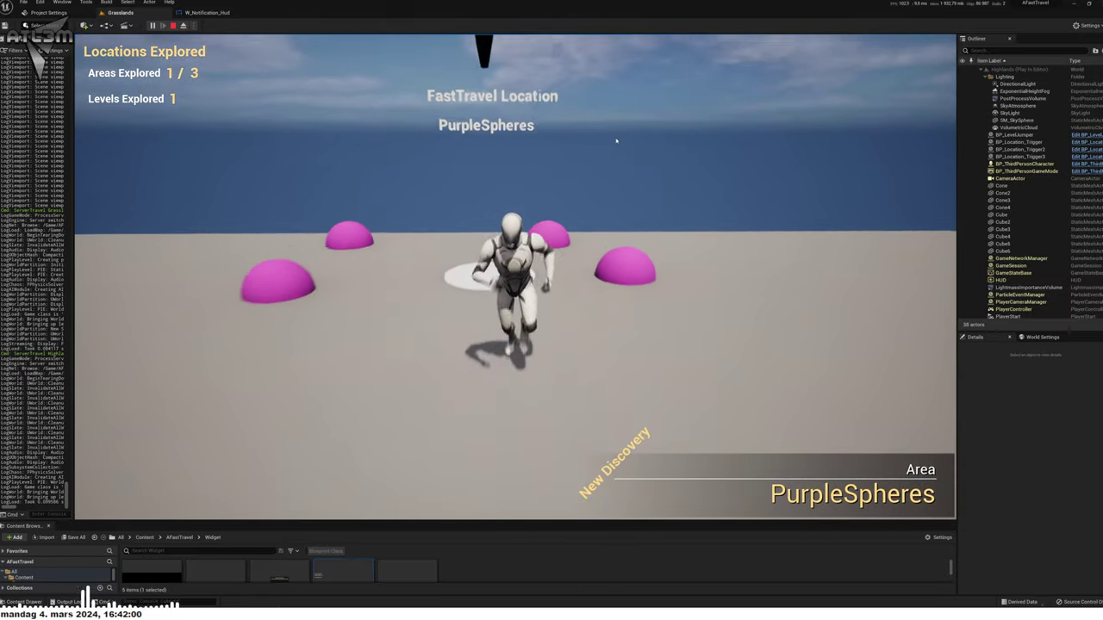
key(e)
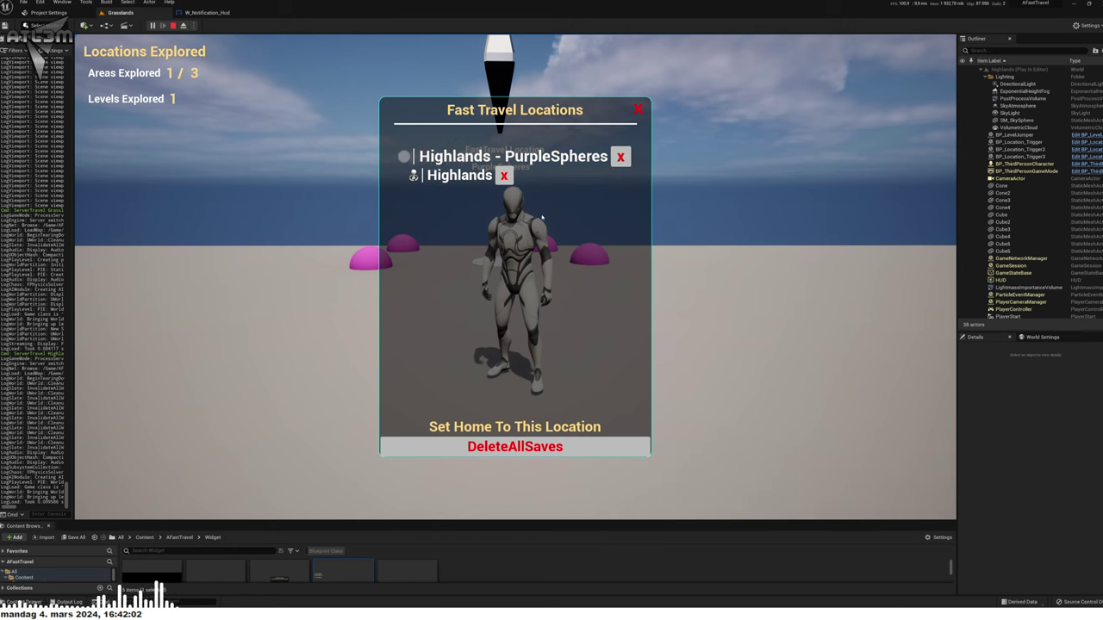
key(e)
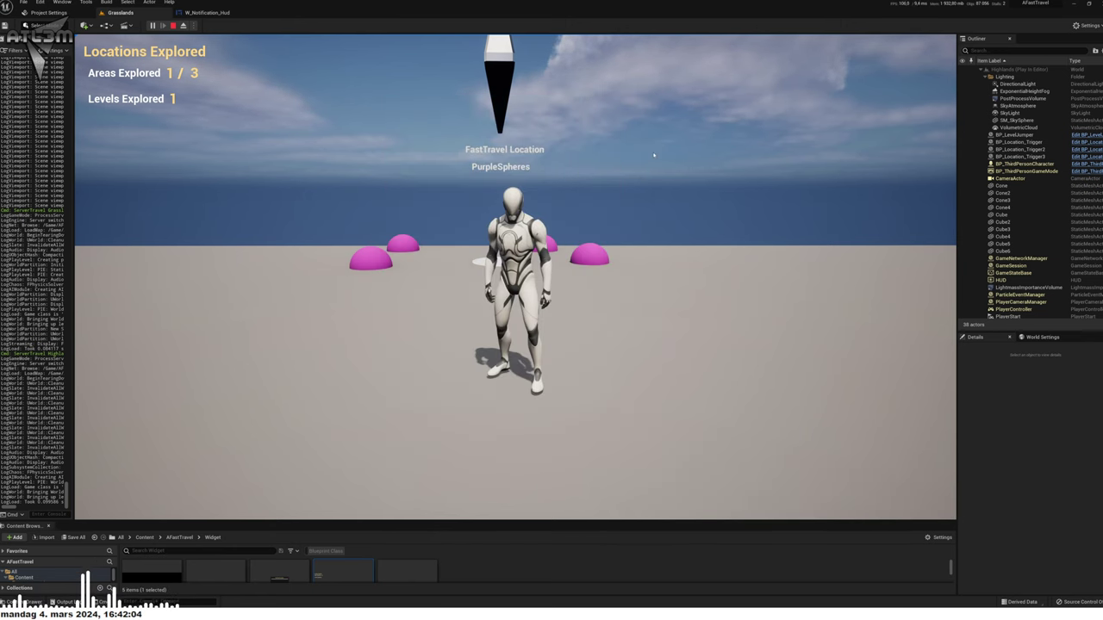
key(Escape)
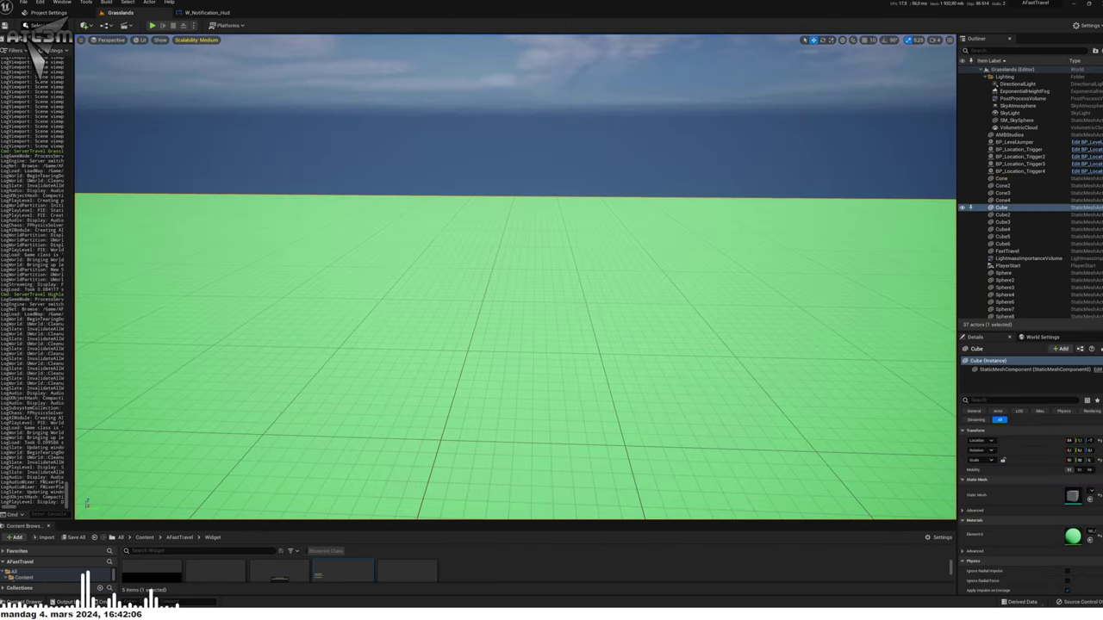
Step: Open the AFastTravel > Maps folder in an enlarged Content Browser
mouse_move(635, 204)
right_down()
mouse_move(619, 208)
mouse_move(551, 147)
right_up()
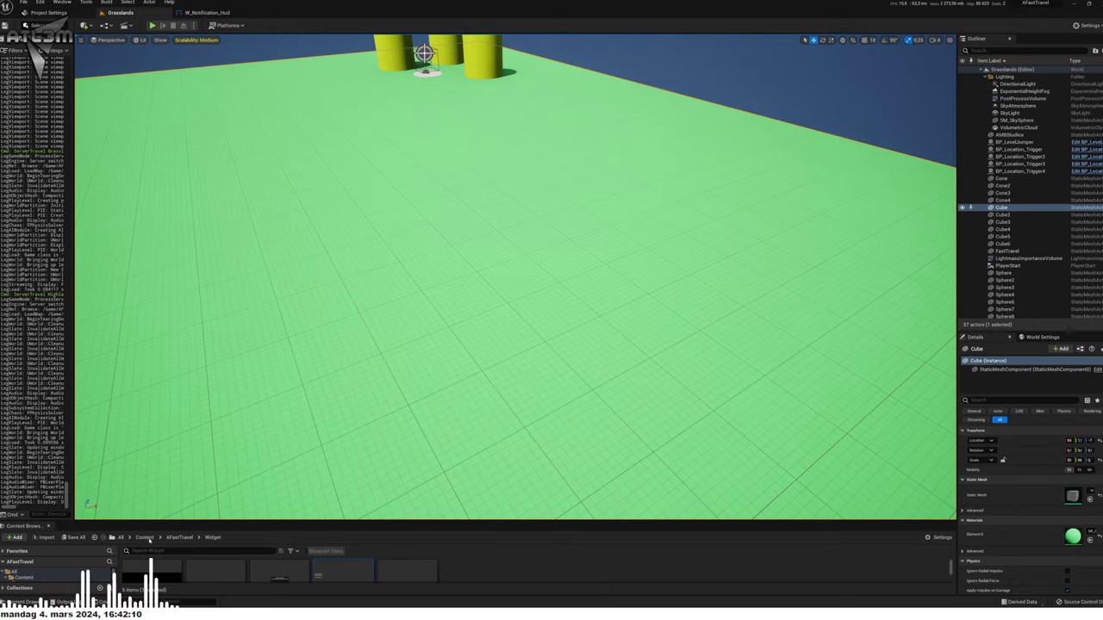
drag(419, 521, 419, 347)
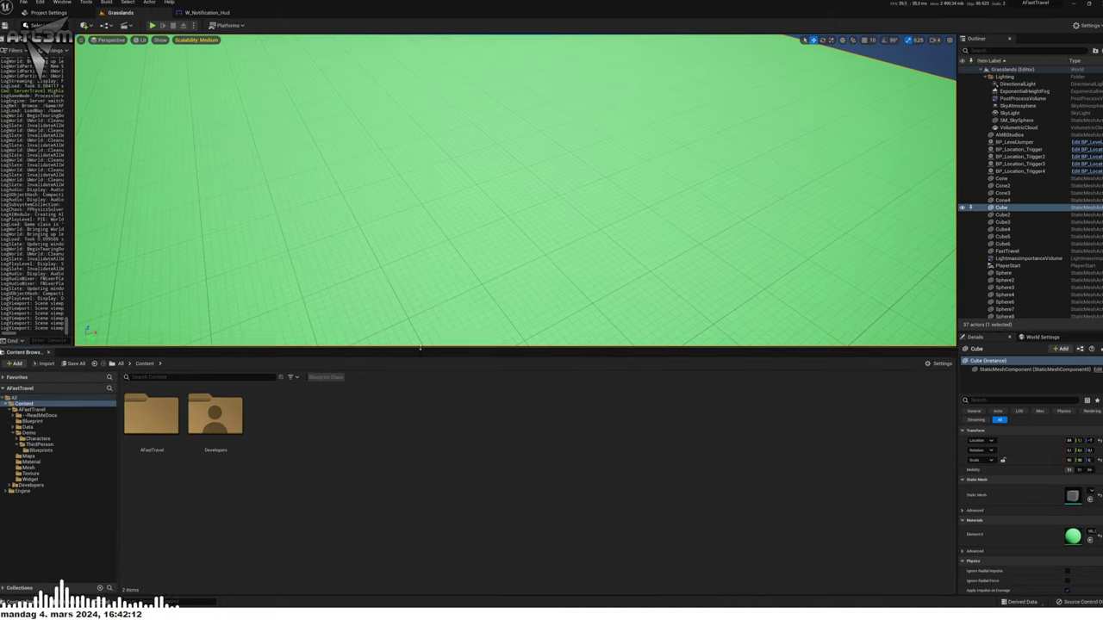
double_click(138, 419)
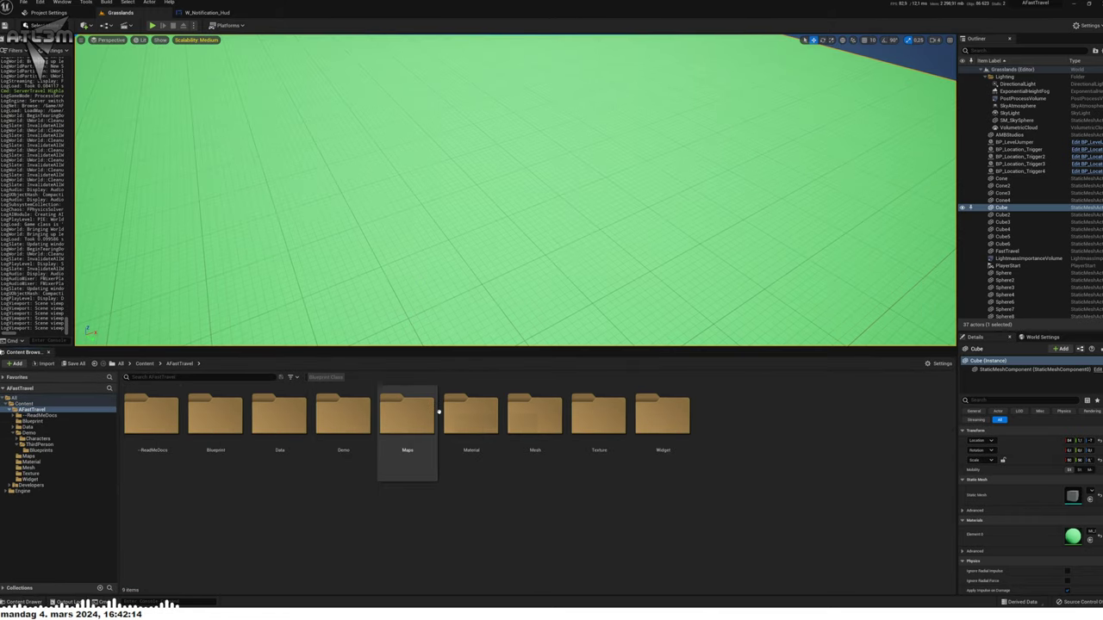
double_click(415, 412)
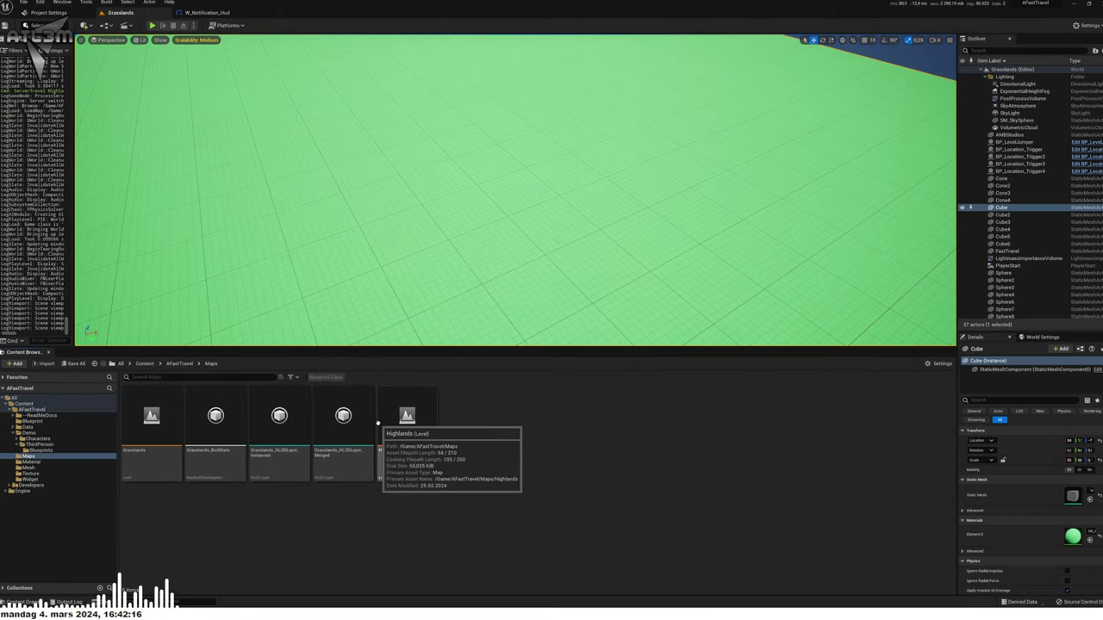
Step: Start a Play From Here session from a spot on the Grasslands ground
right_drag(348, 327, 348, 285)
right_click(548, 236)
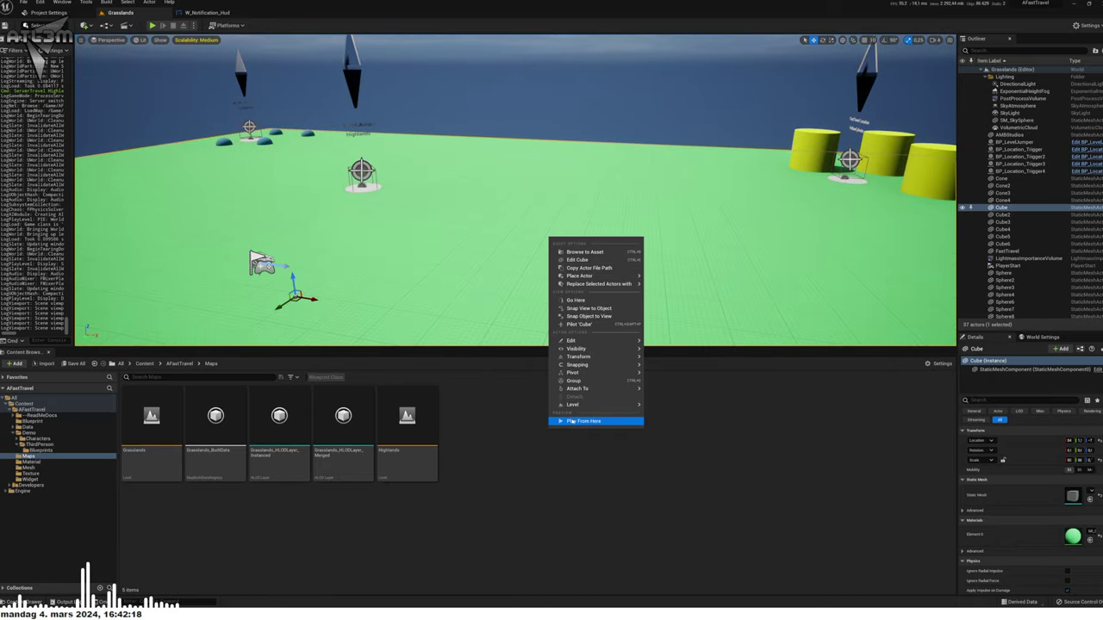
click(594, 419)
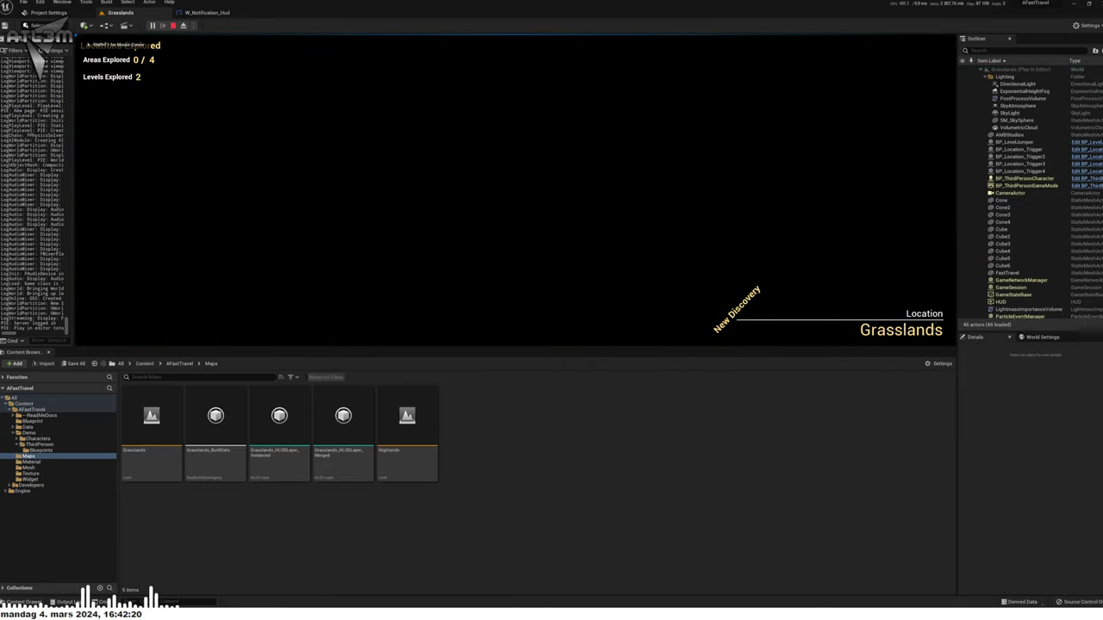
Step: Run to the yellow cylinders, confirm the list shows Grasslands - YellowCylinder, and stop PIE
key(w)
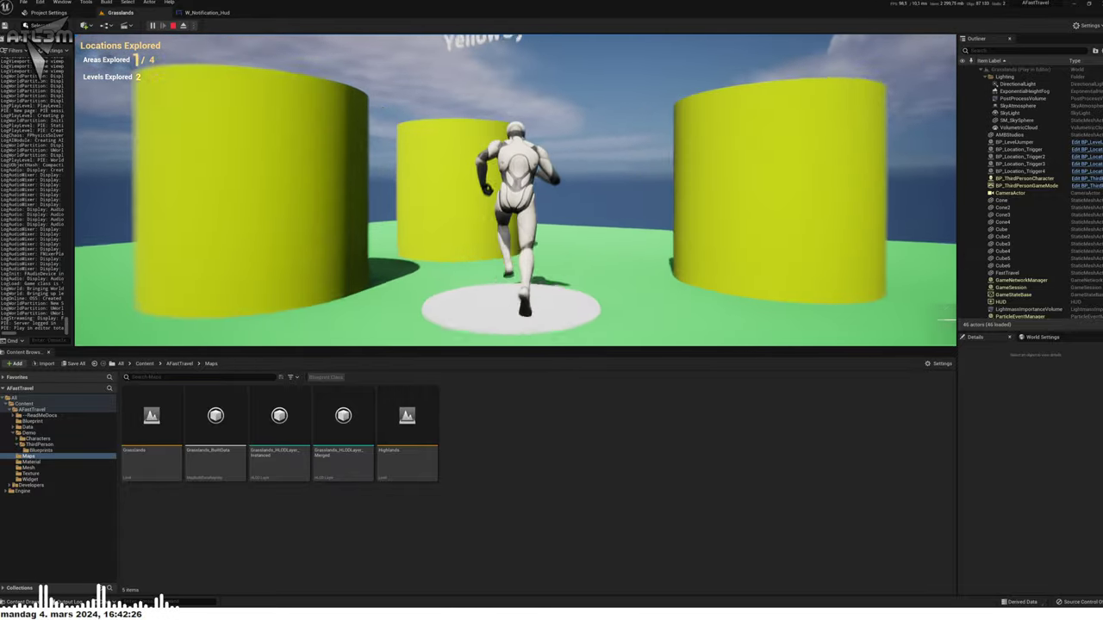
key(e)
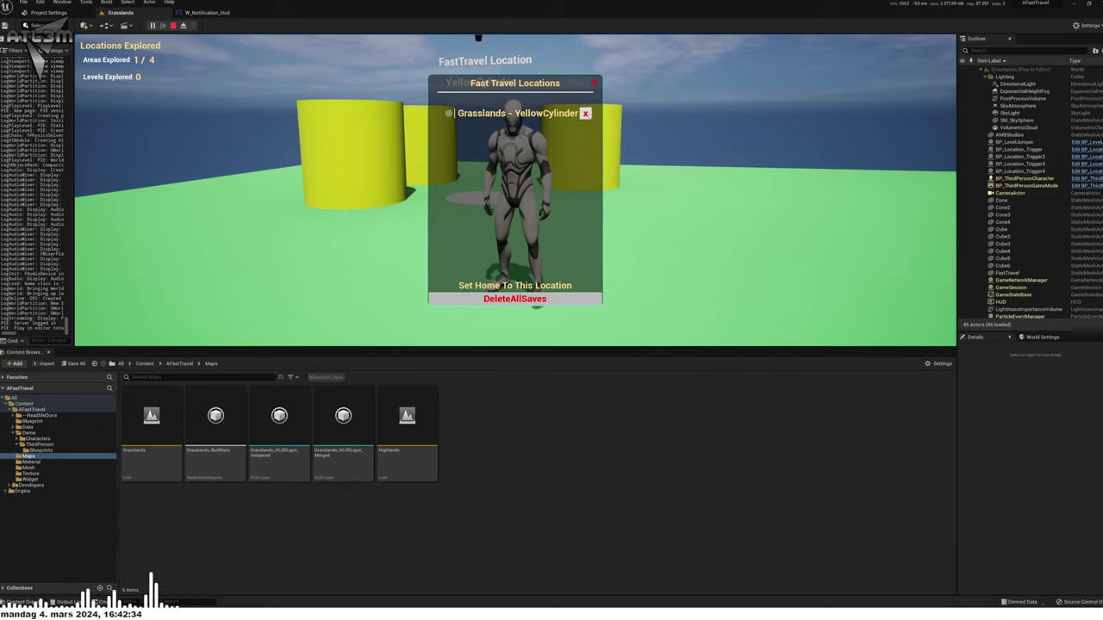
key(e)
key(w)
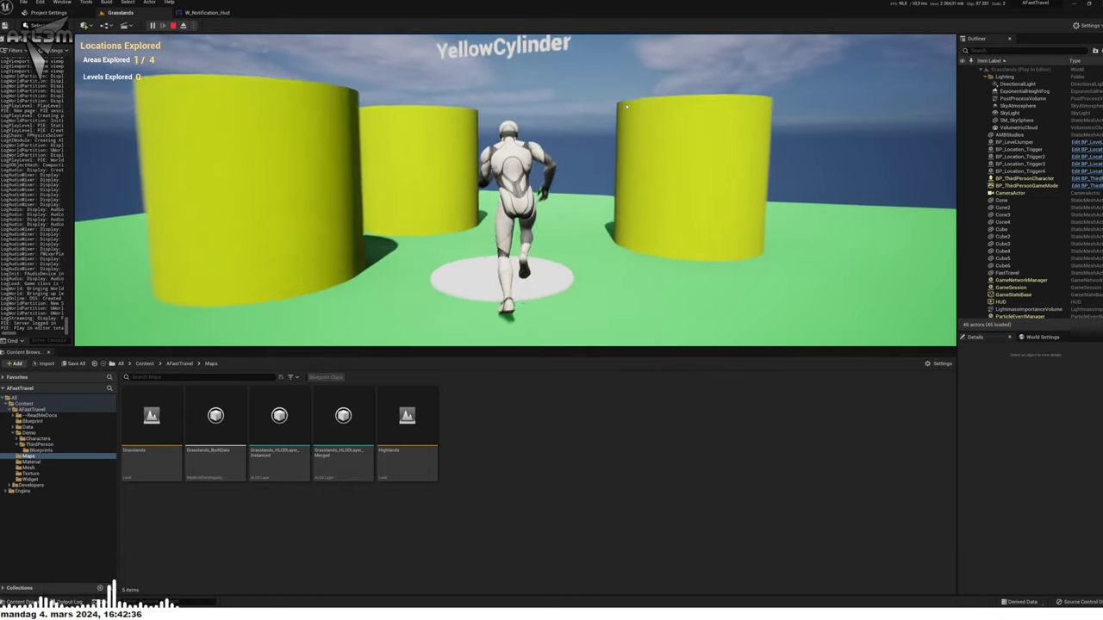
key(s)
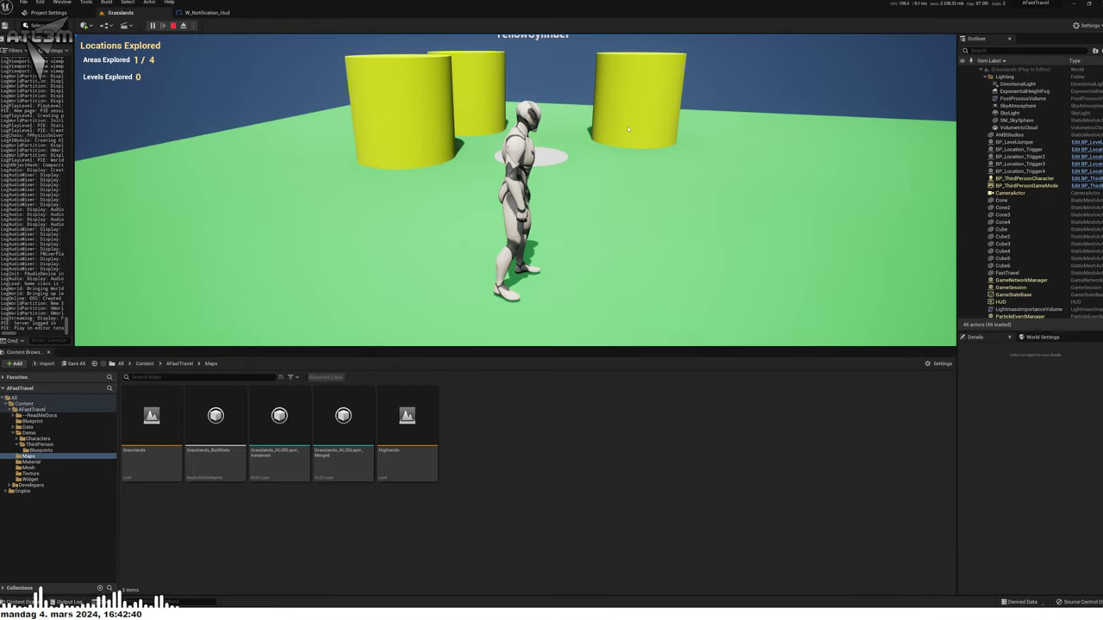
key(Escape)
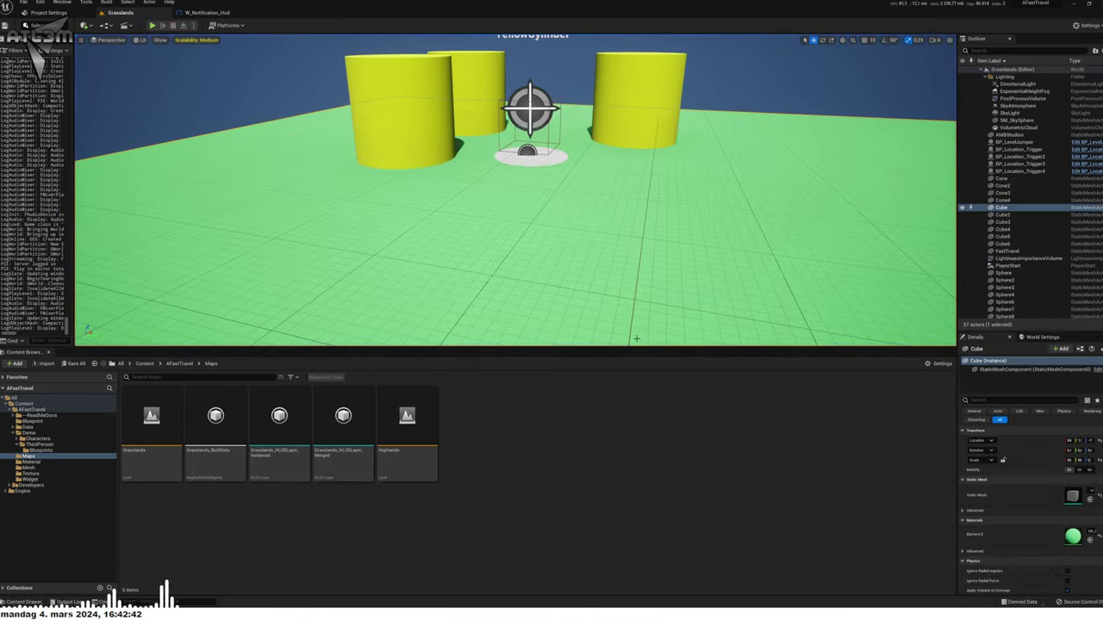
Step: Select BP_Location_Trigger4 and drag it to the right, away from the yellow cylinders
drag(637, 348, 638, 441)
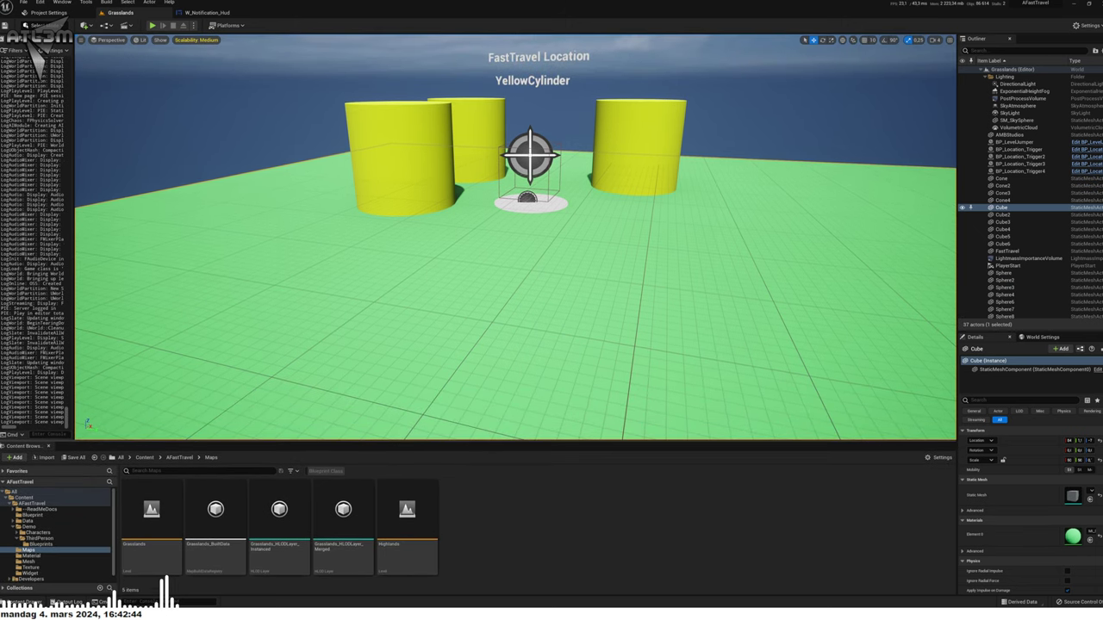
scroll(515, 237, down, 2)
scroll(515, 237, down, 2)
scroll(515, 237, down, 2)
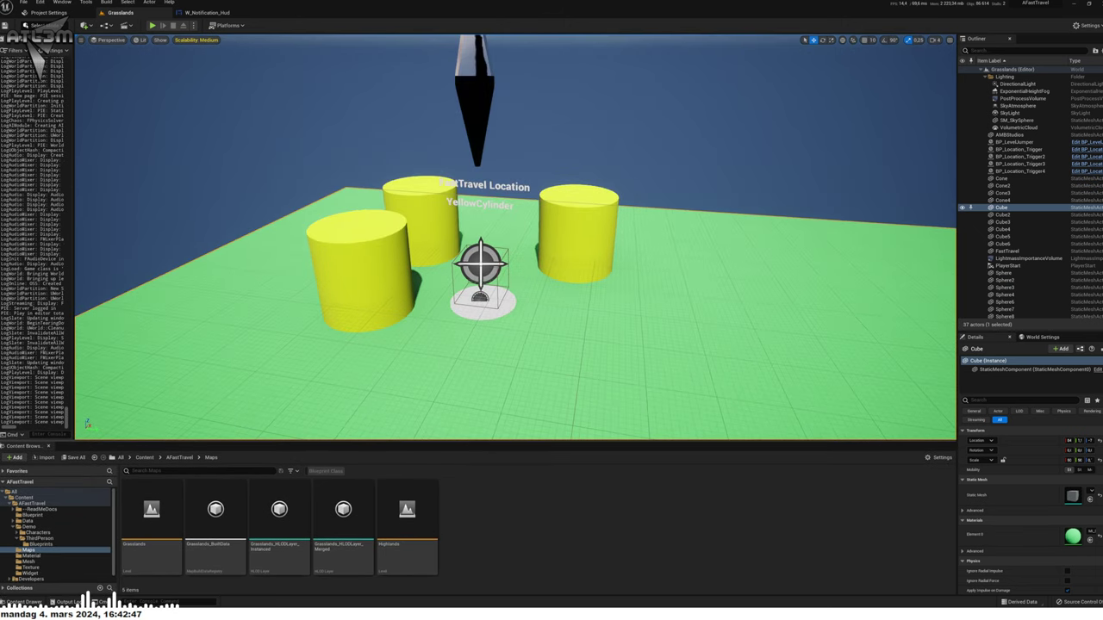
click(493, 259)
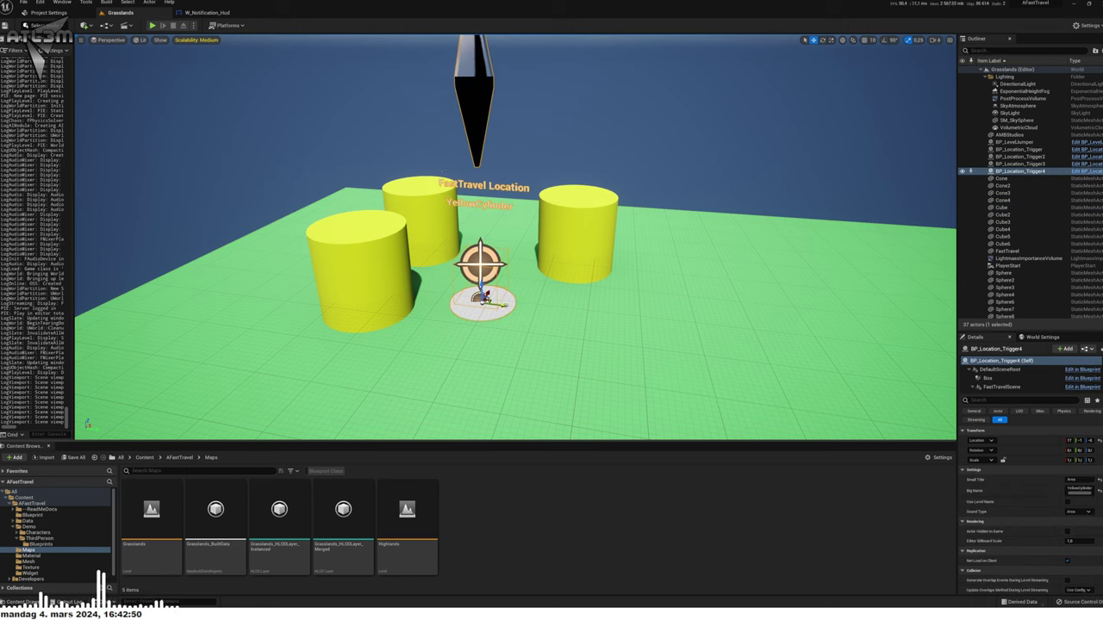
drag(517, 284, 857, 324)
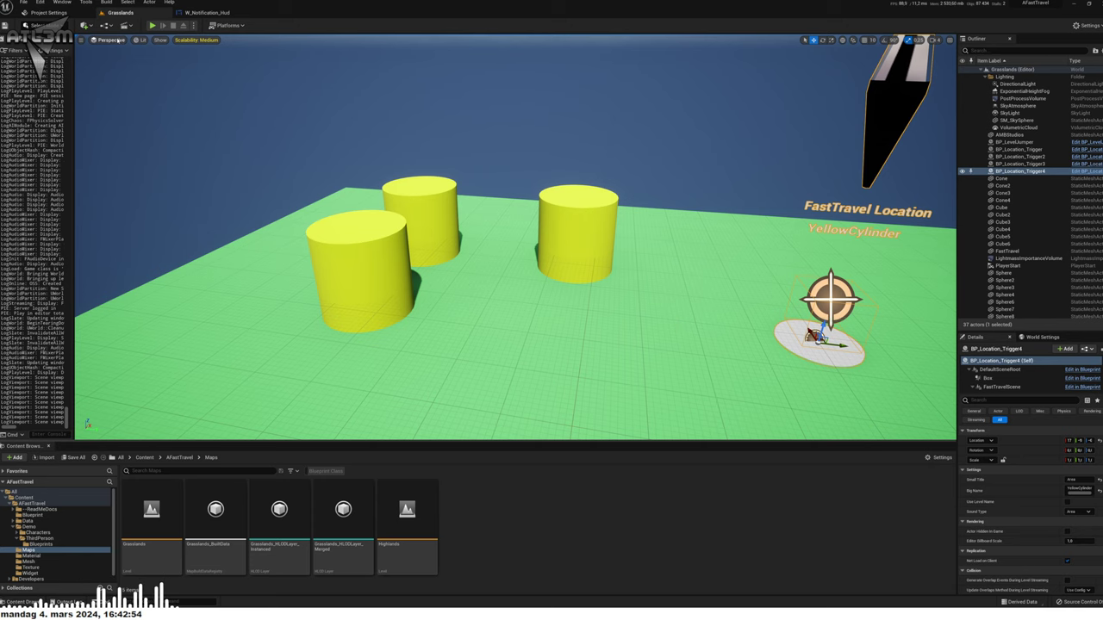
Step: Place a Quick Add Plane in front of the yellow cylinders, then Play From Here on the floor
click(83, 26)
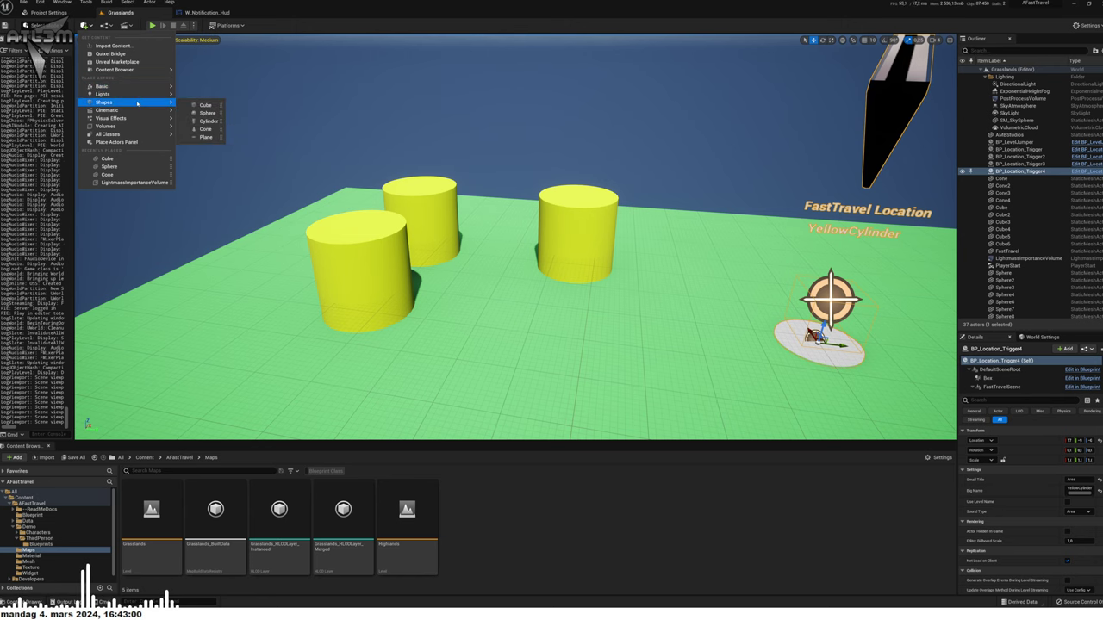
click(206, 137)
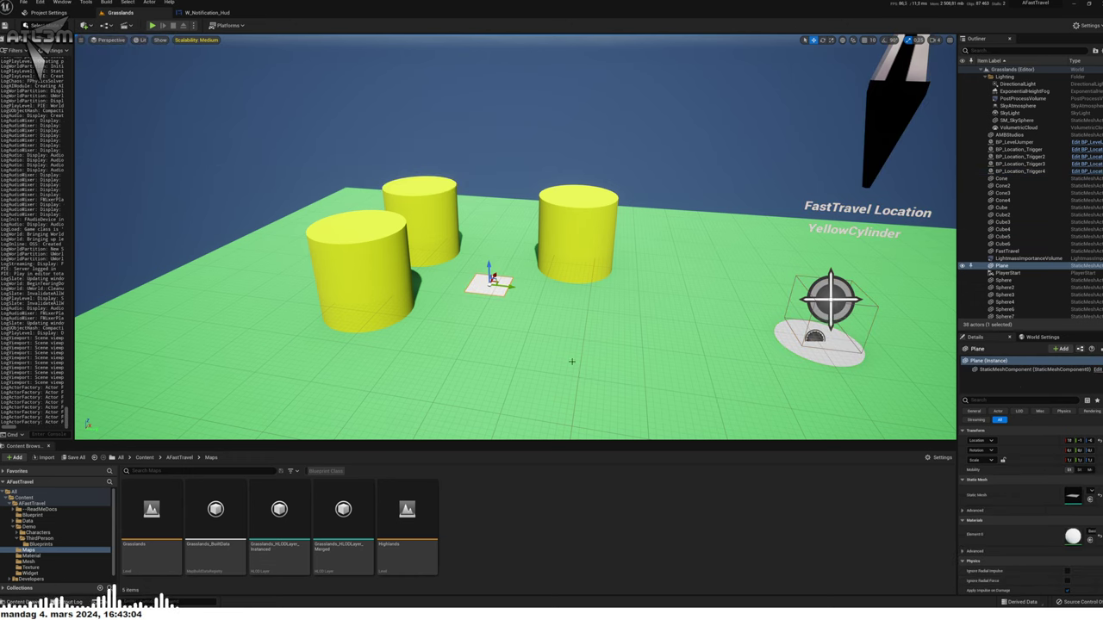
right_click(525, 368)
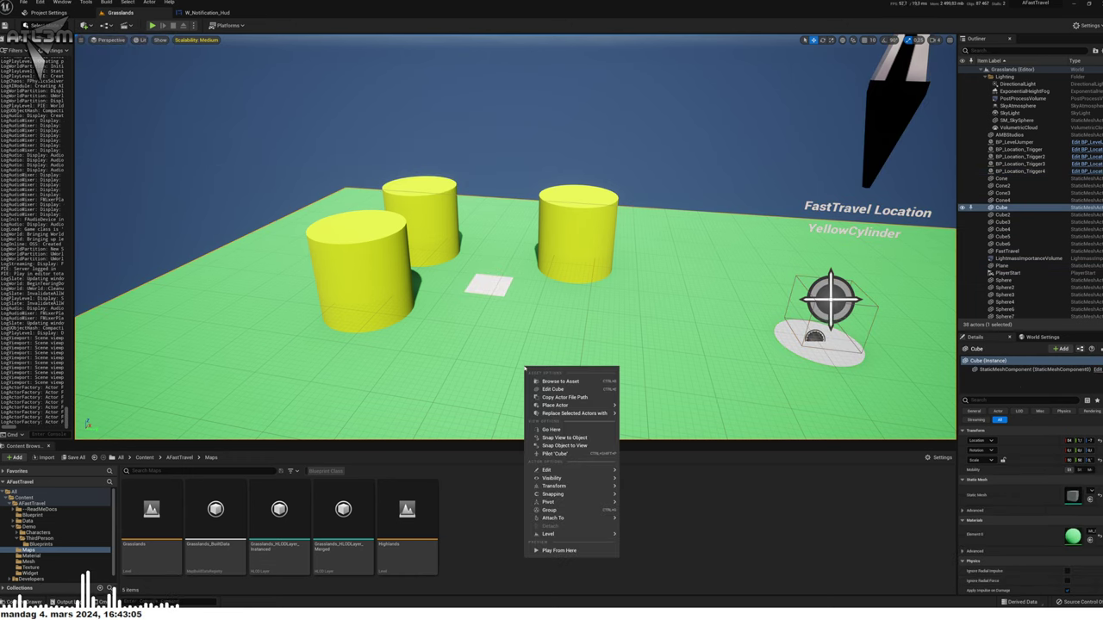
click(560, 550)
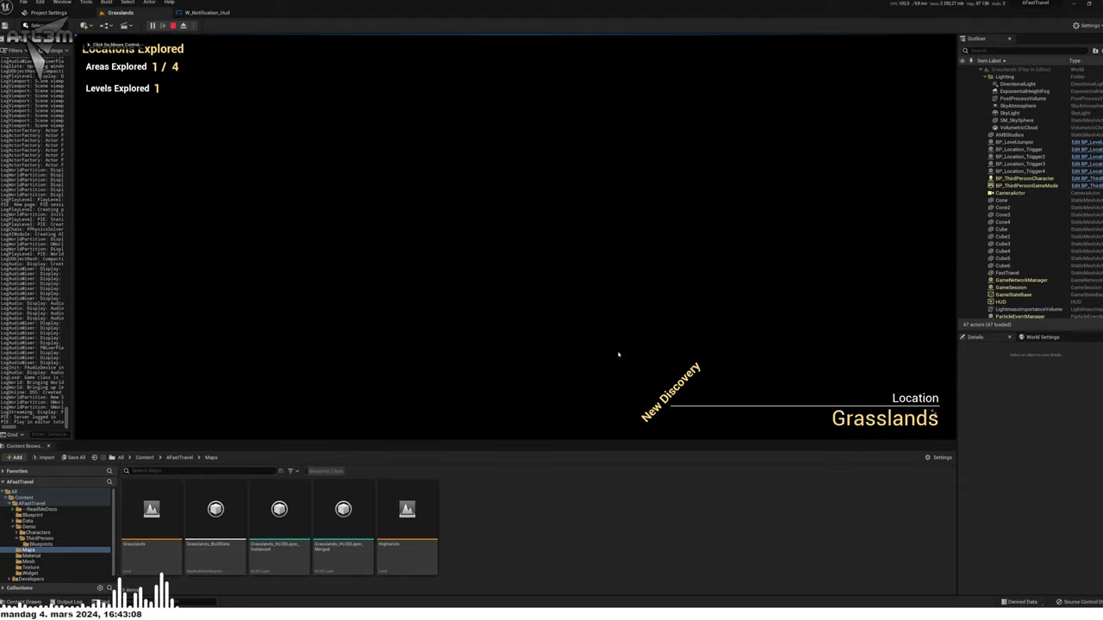
Step: Fast travel to Grasslands - YellowCylinder from the in-game menu and walk around on arrival
click(618, 353)
key(s)
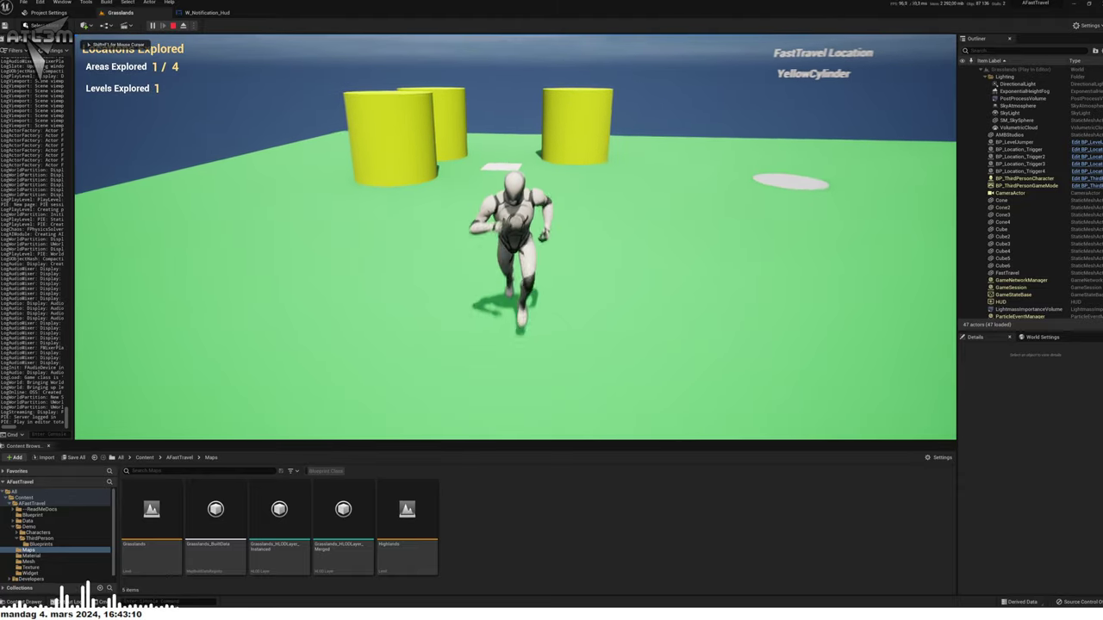
key(e)
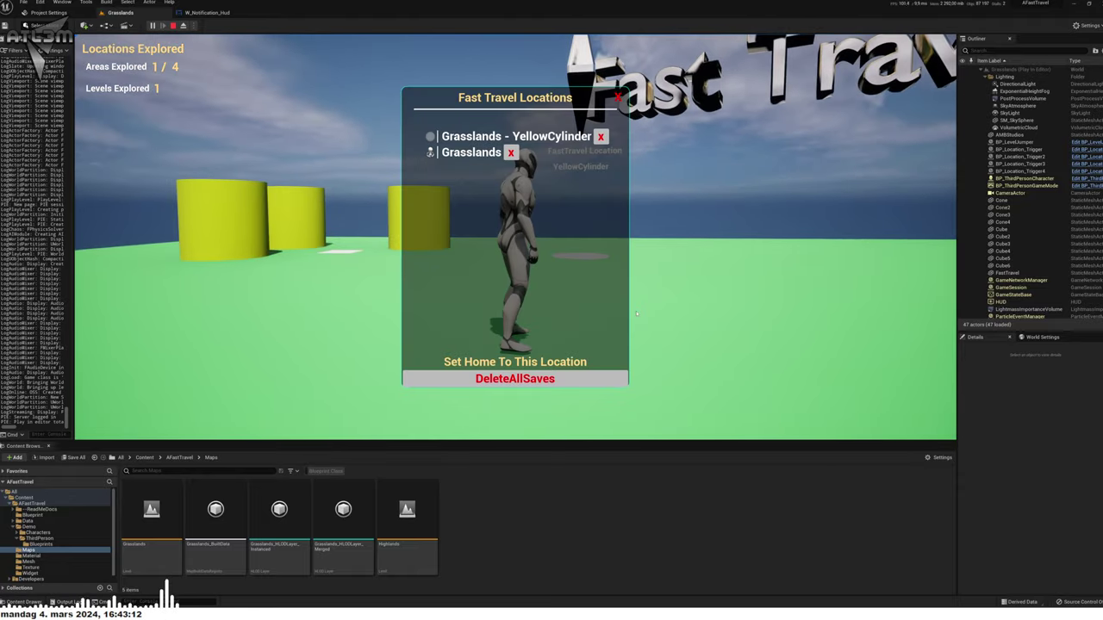
click(535, 137)
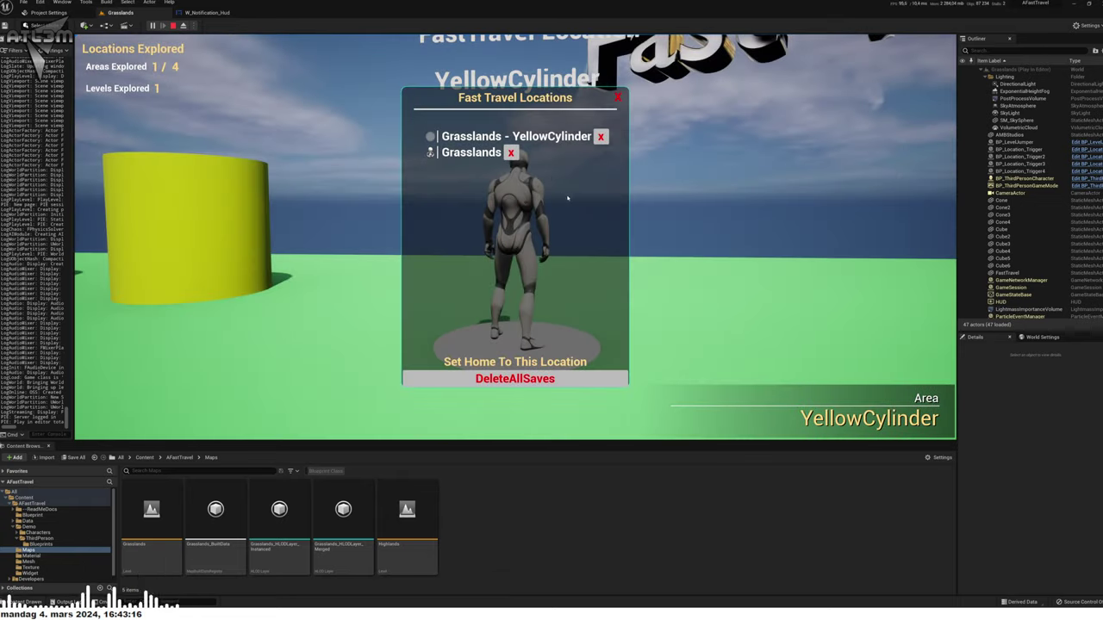
key(a)
key(s)
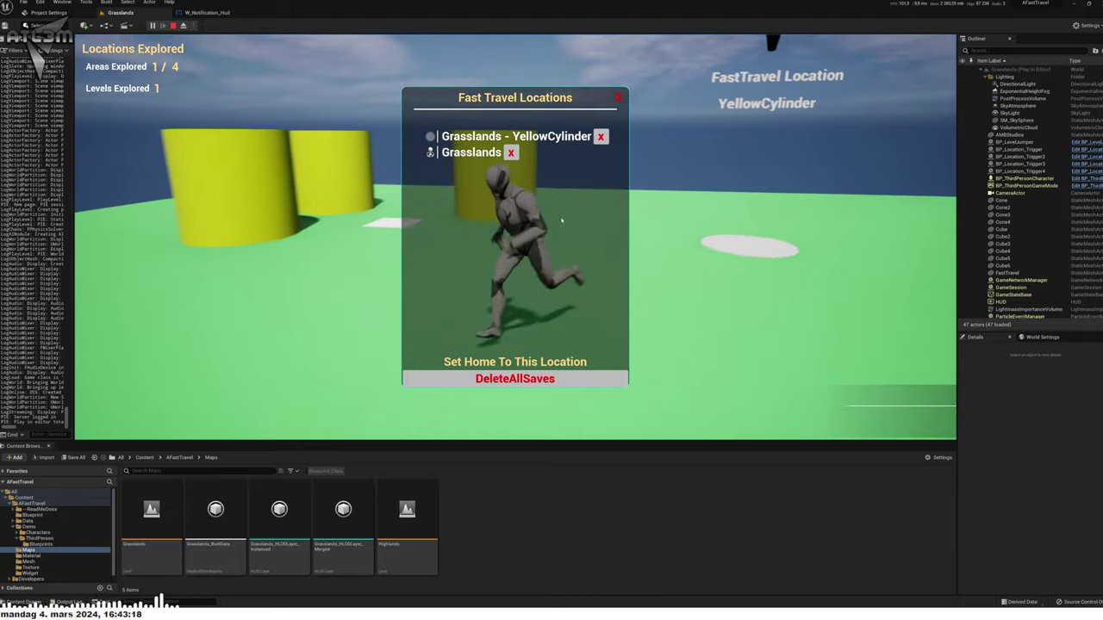
Step: Fast travel to Grasslands - YellowCylinder again, stop the session, and select BP_Location_Trigger4
click(552, 138)
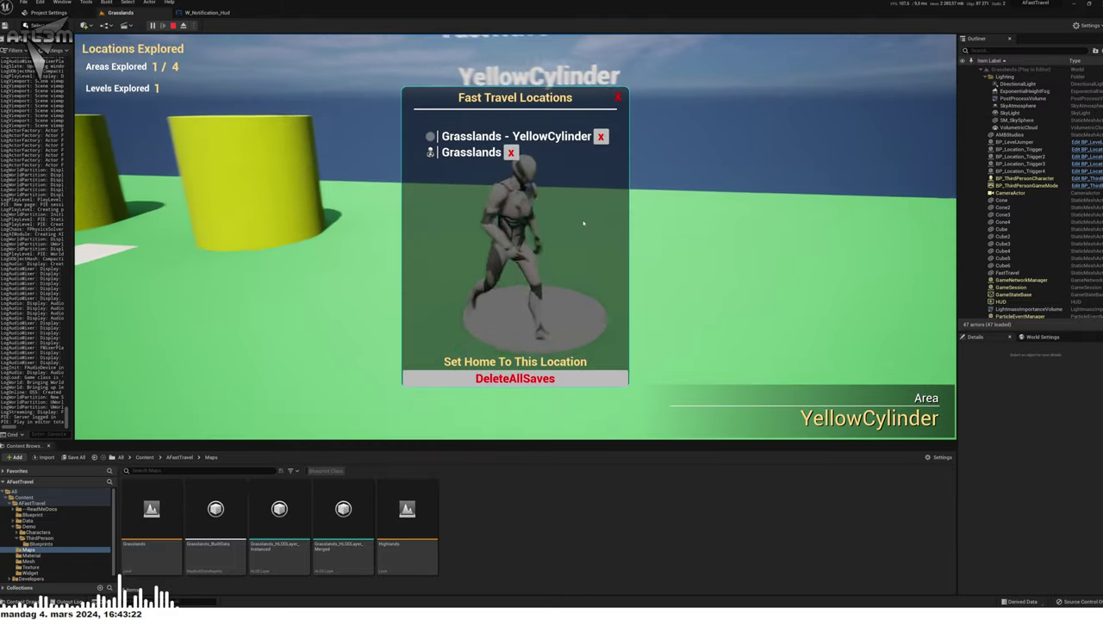
key(w)
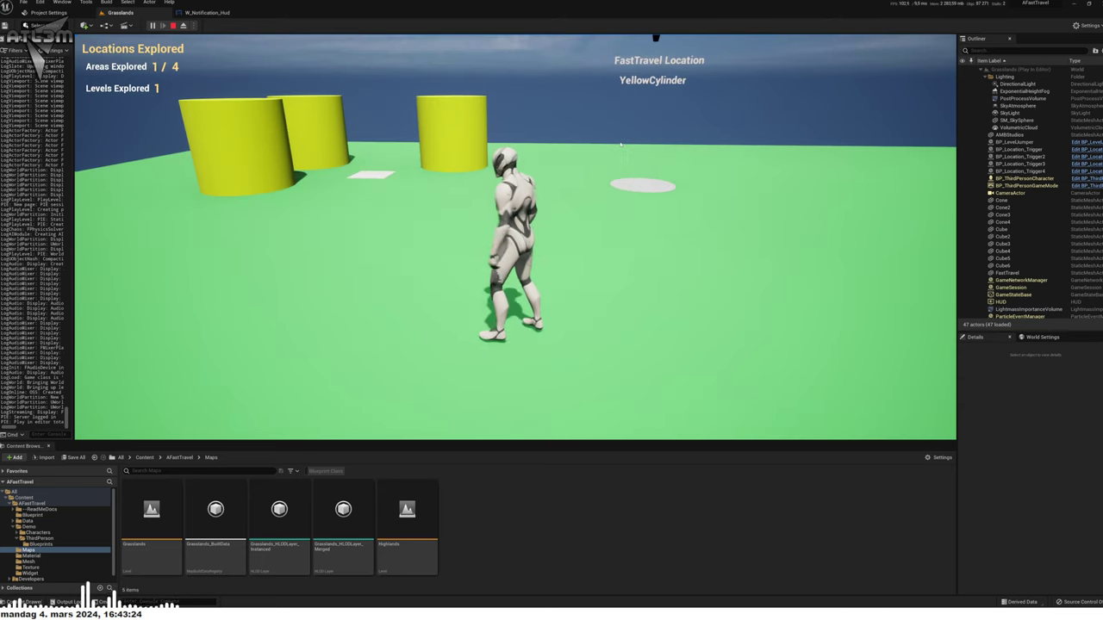
key(Escape)
click(646, 146)
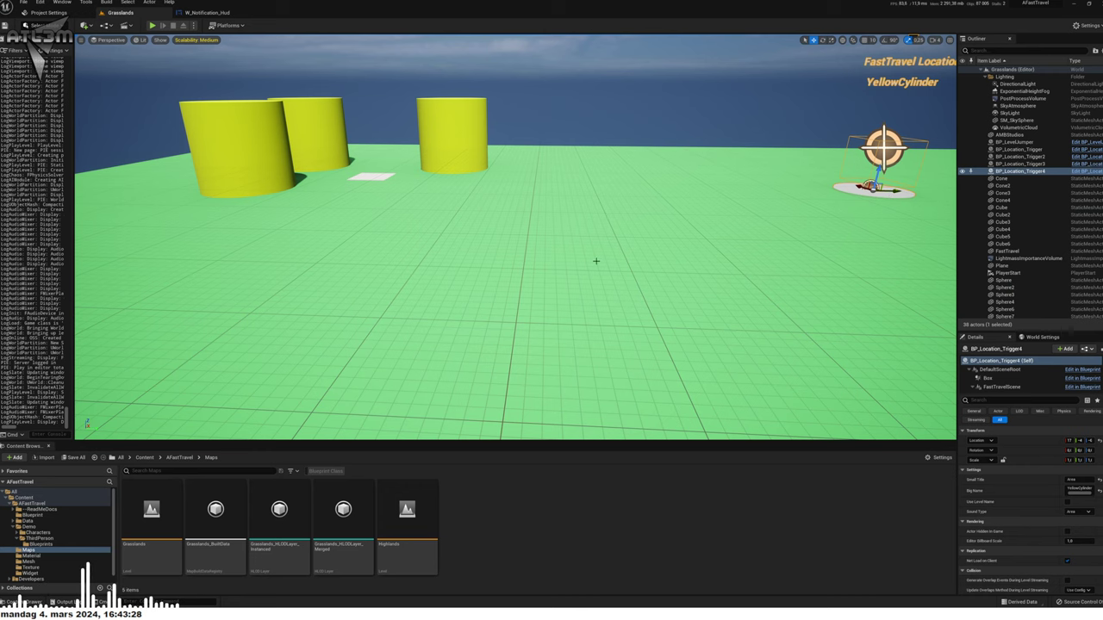
Step: Start a Play From Here session from a floor spot and focus the game
right_click(446, 286)
click(484, 468)
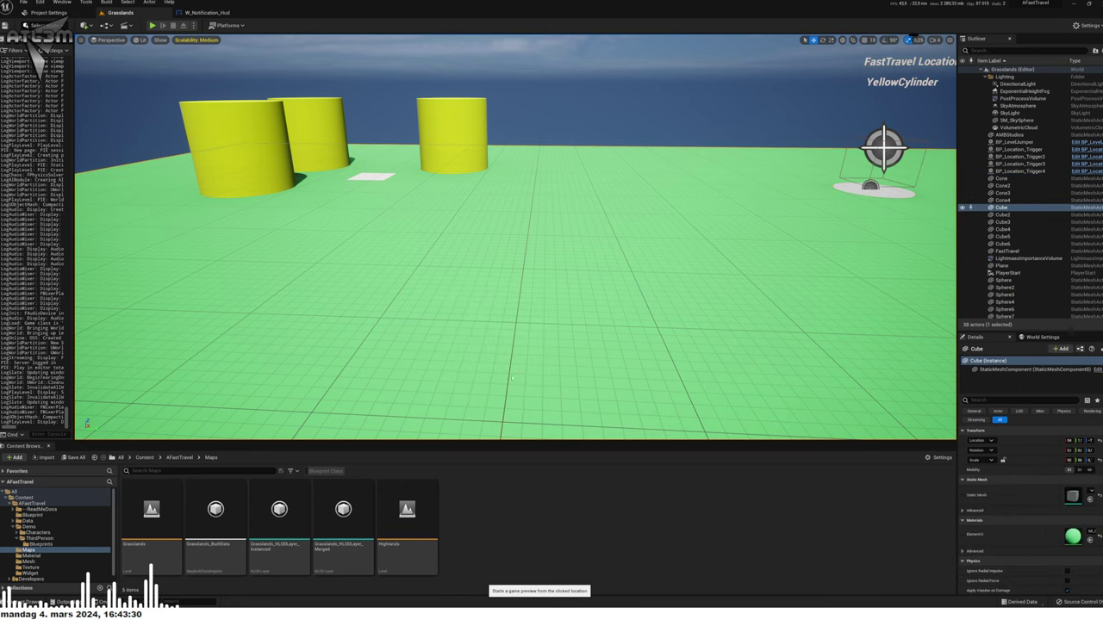
click(526, 320)
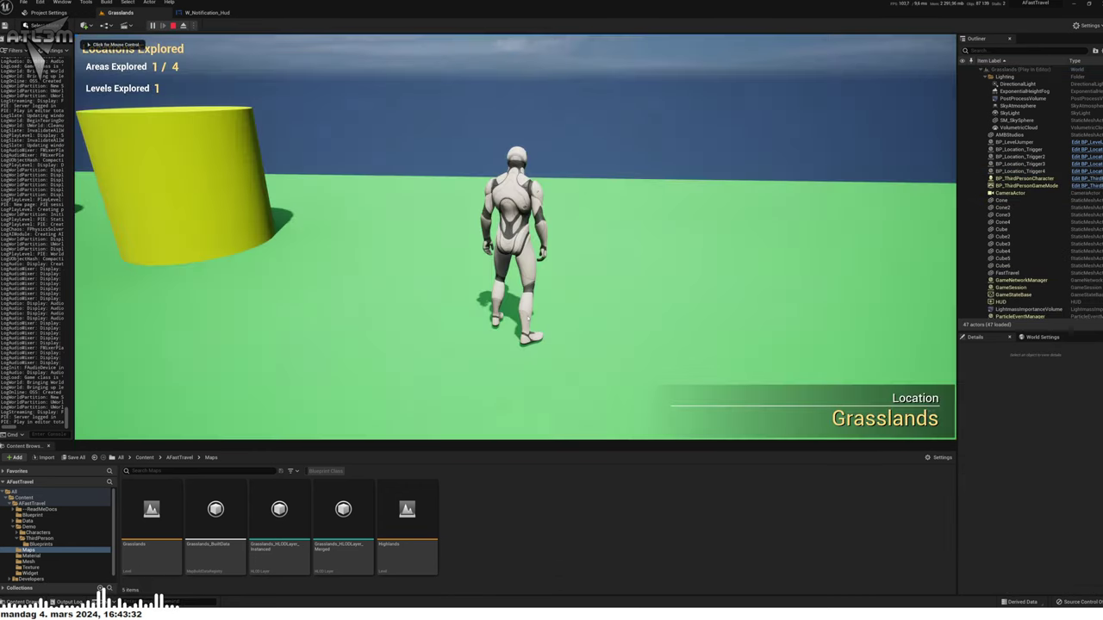
Step: Fast travel to Grasslands - YellowCylinder, run around the arrival area, and stop the session
key(m)
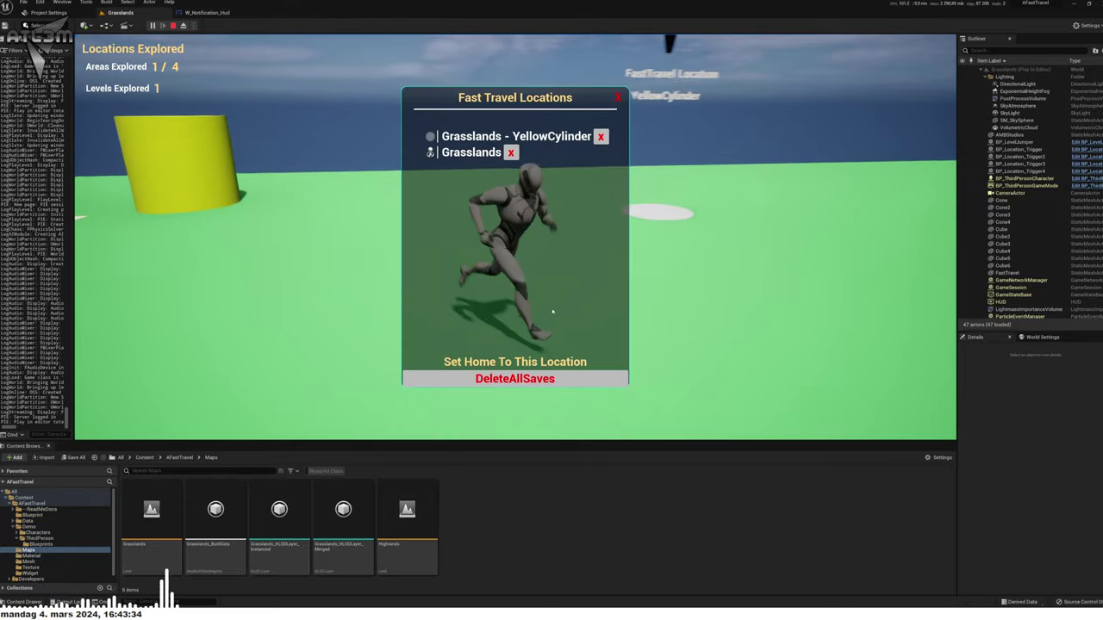
click(558, 141)
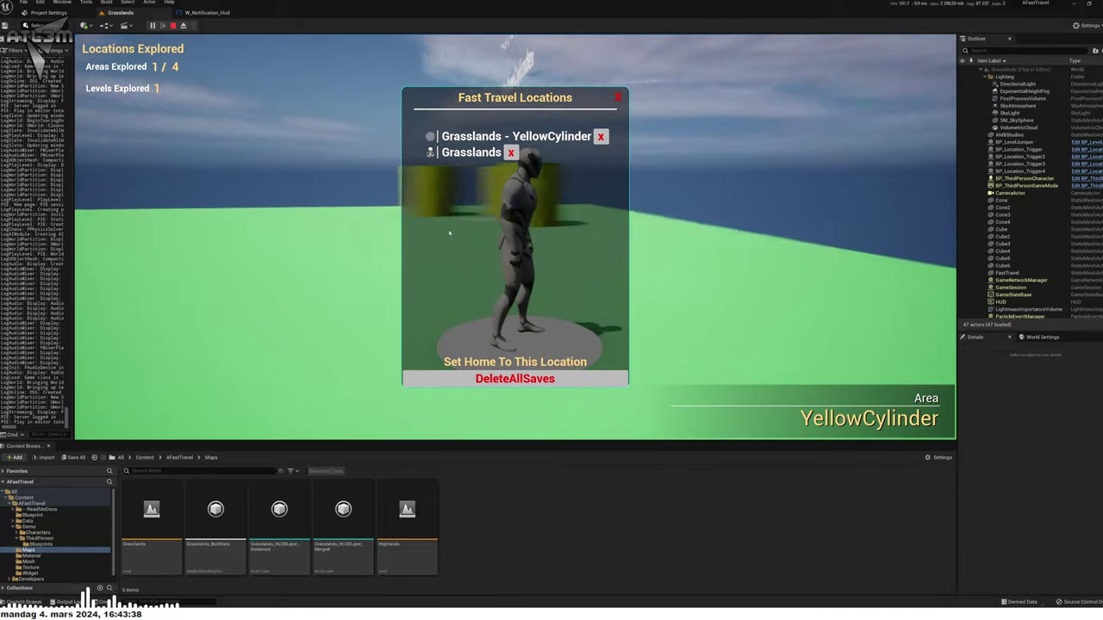
key(a)
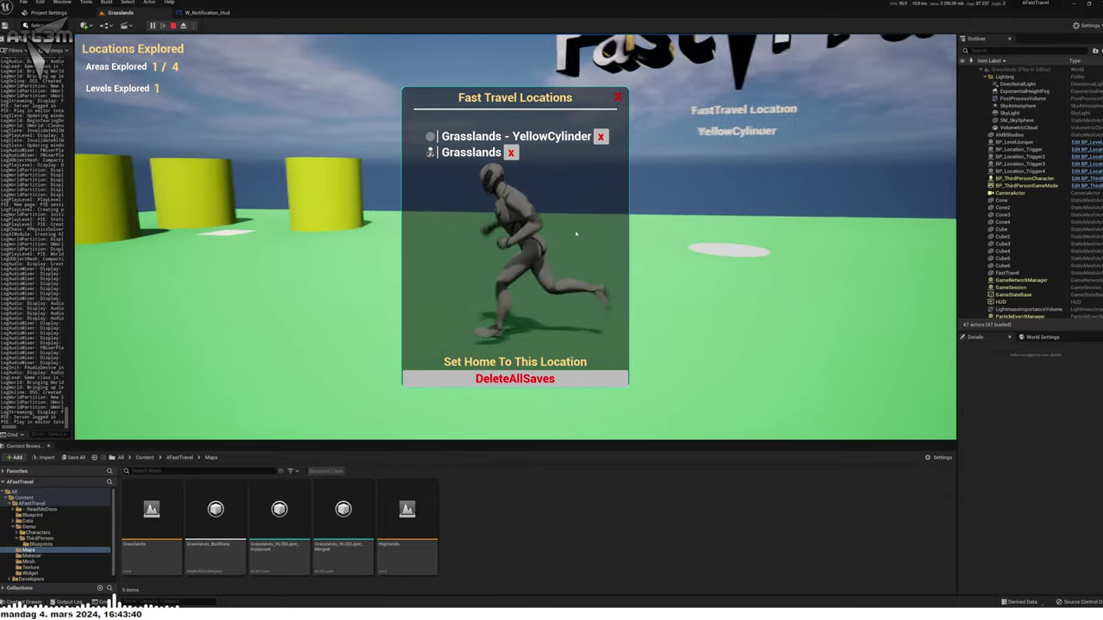
key(w)
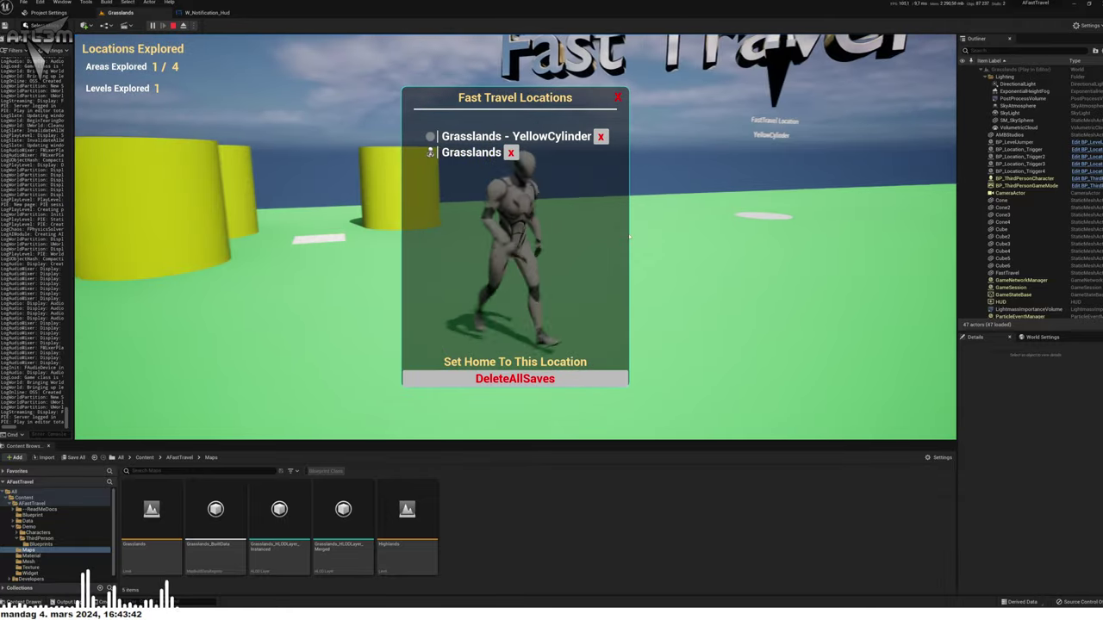
key(Escape)
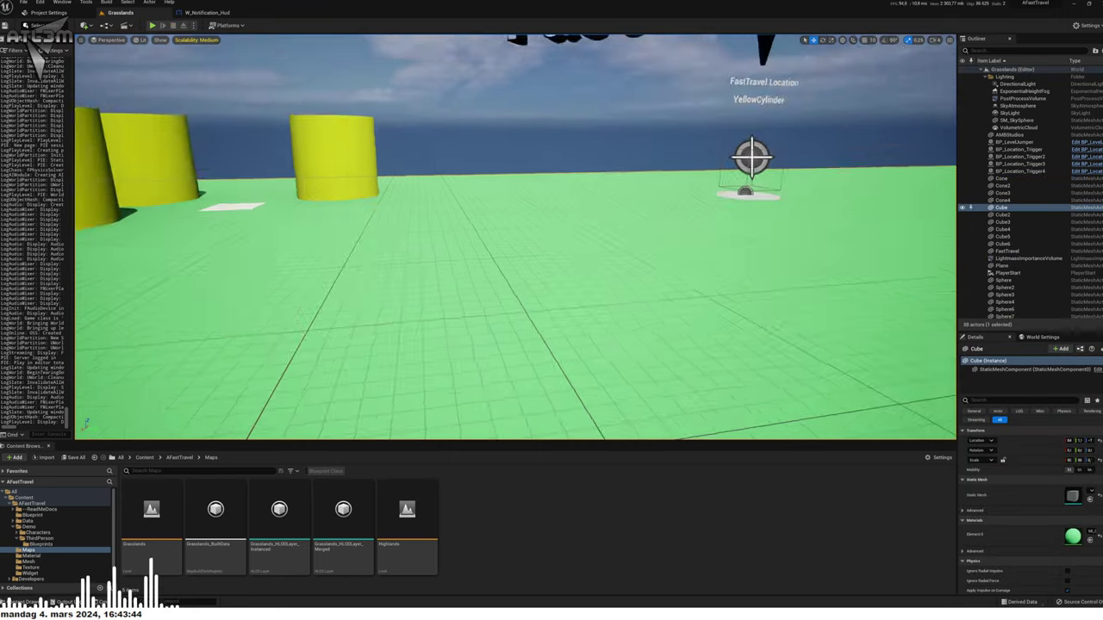
Step: Select BP_Location_Trigger4 and start a Play From Here session from a floor spot
right_drag(627, 239, 713, 255)
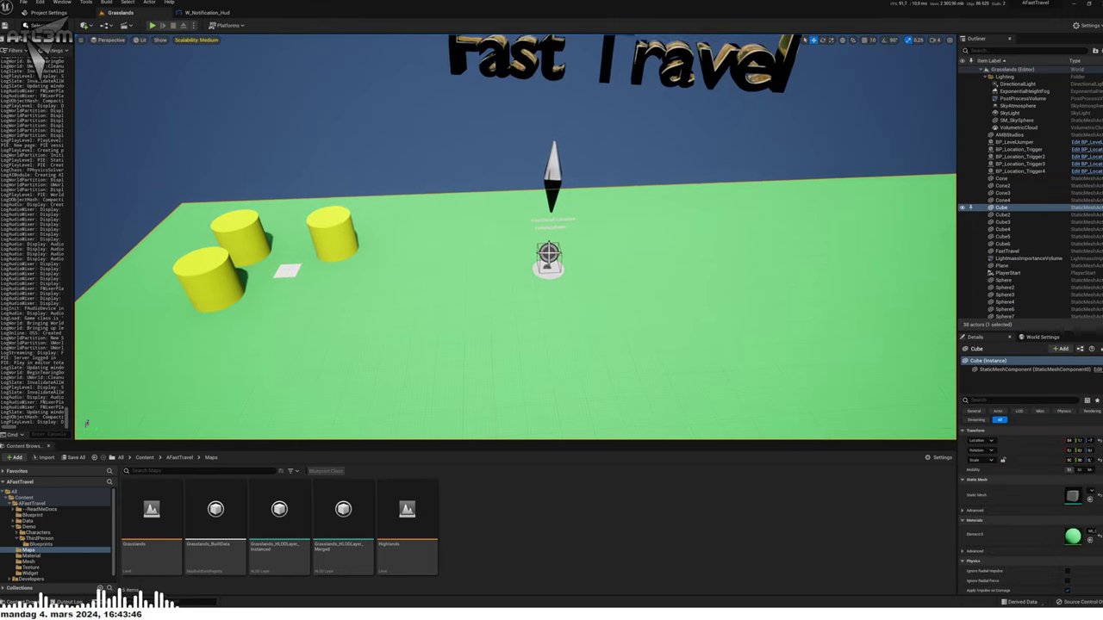
click(547, 257)
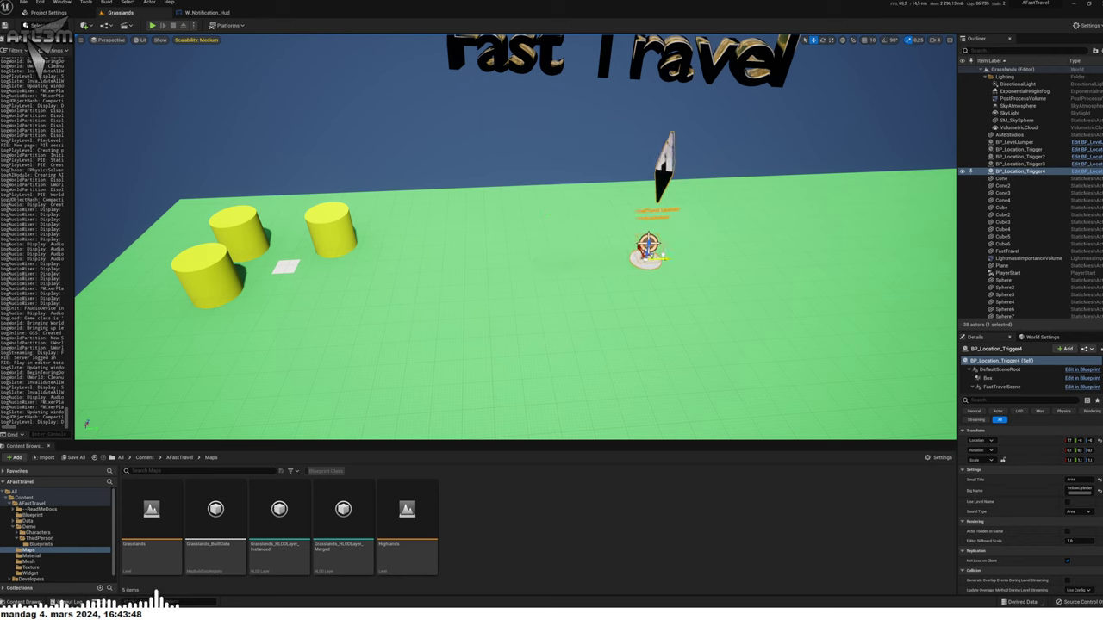
right_click(371, 337)
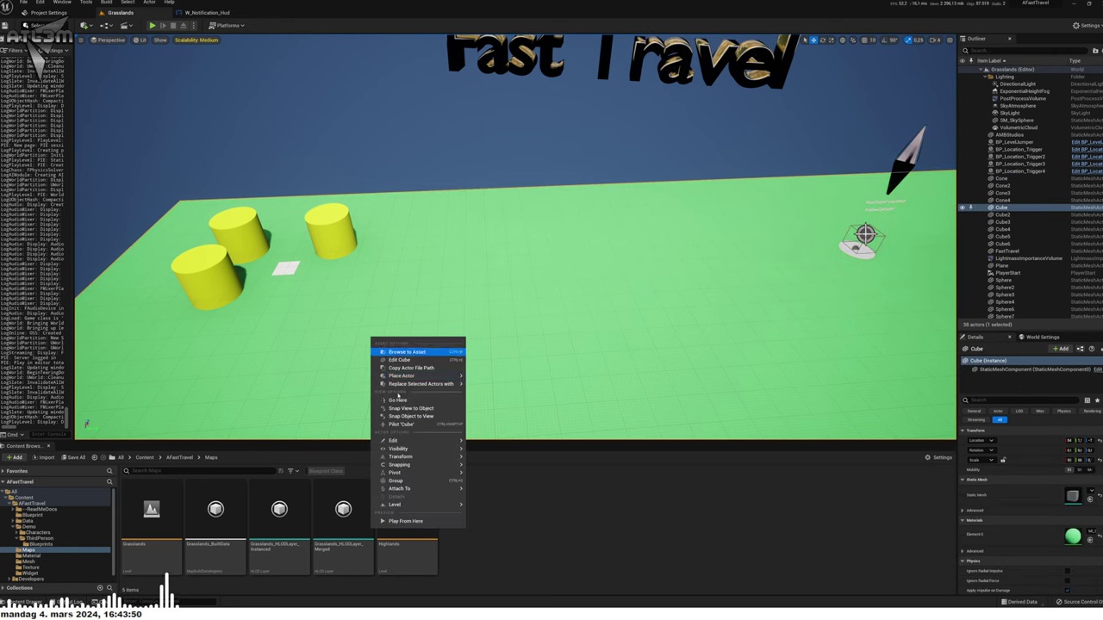
mouse_move(409, 520)
click(517, 509)
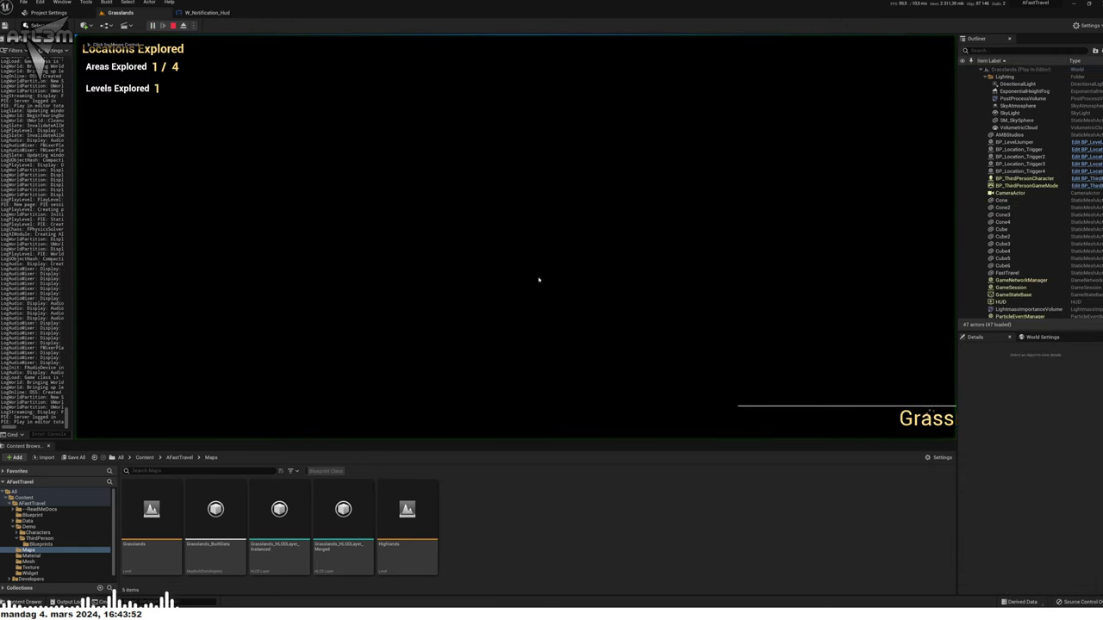
Step: In the running game, move the character and fast travel to Grasslands - YellowCylinder from the menu
click(541, 280)
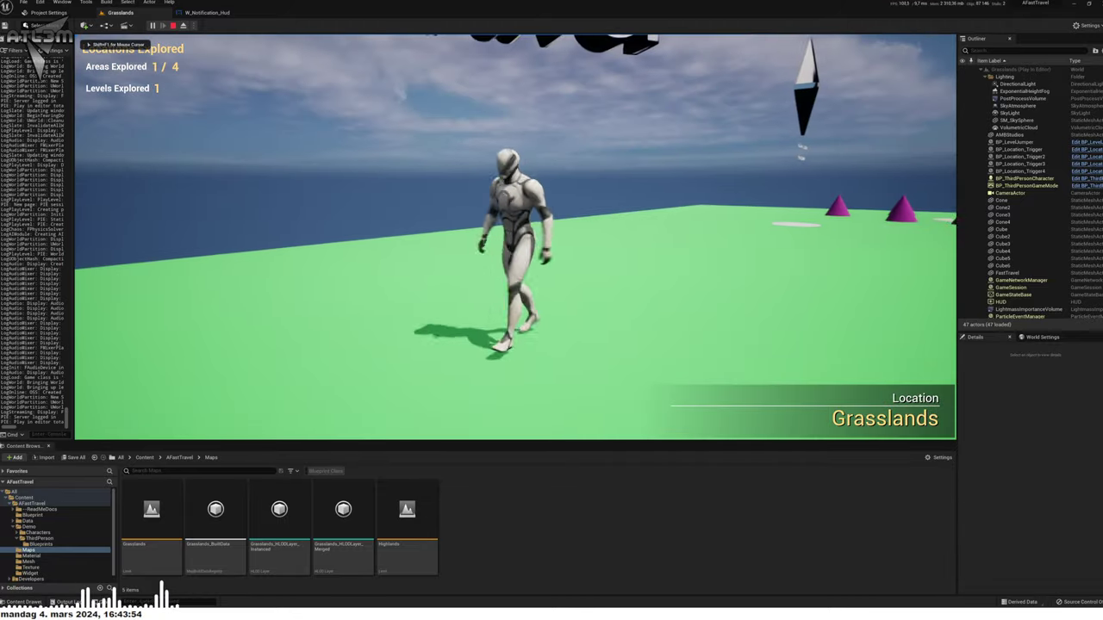
key(s)
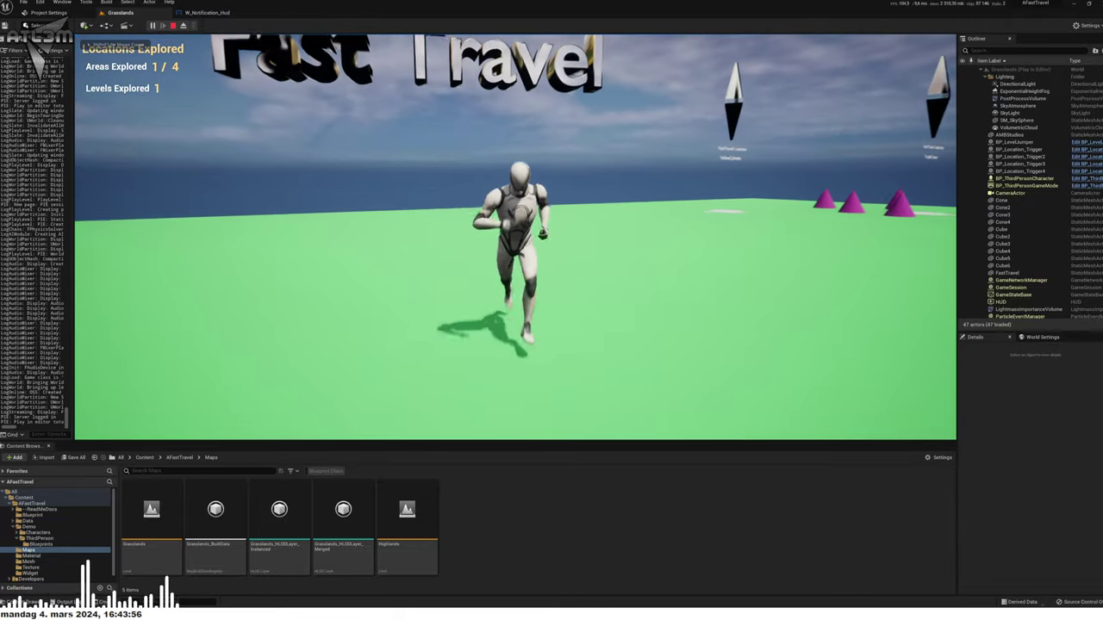
key(m)
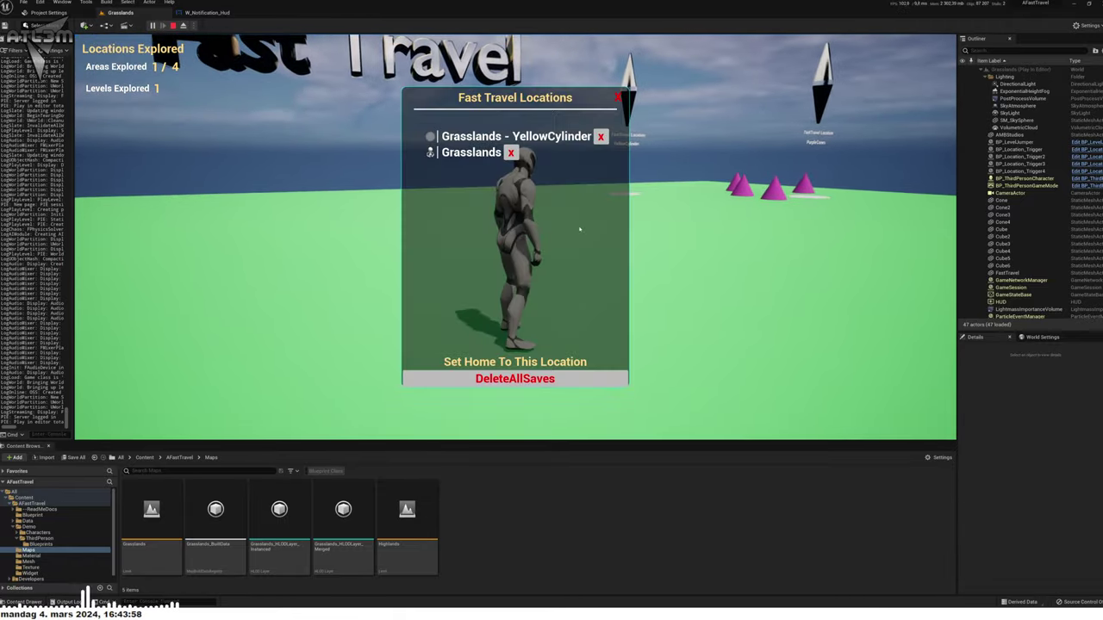
click(562, 156)
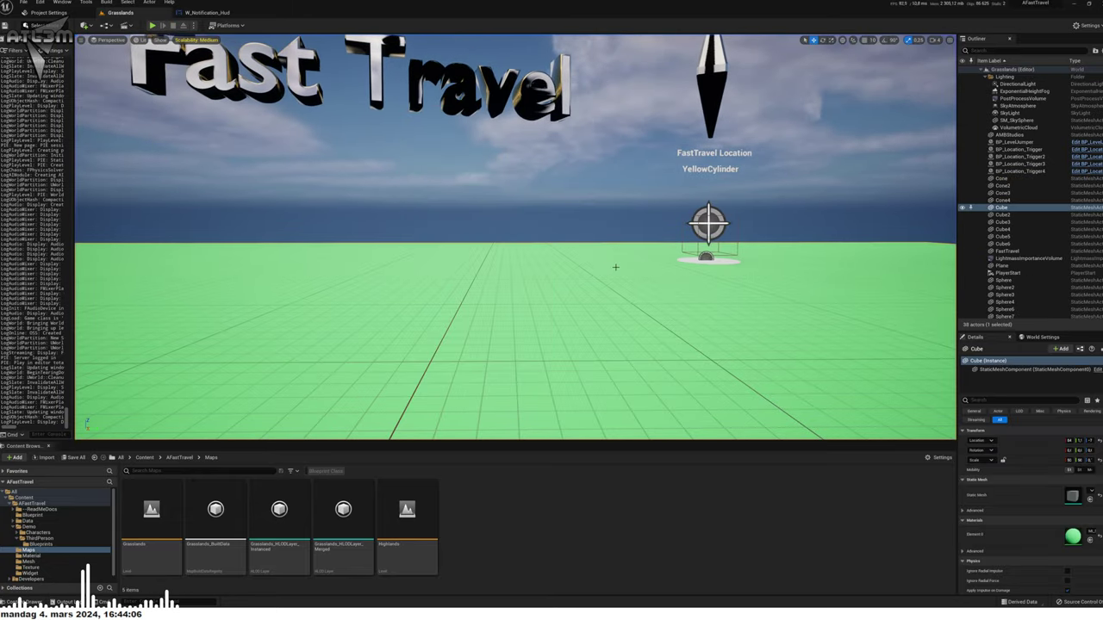
Step: Move BP_Location_Trigger4 beside the yellow cylinders
right_drag(615, 267, 613, 264)
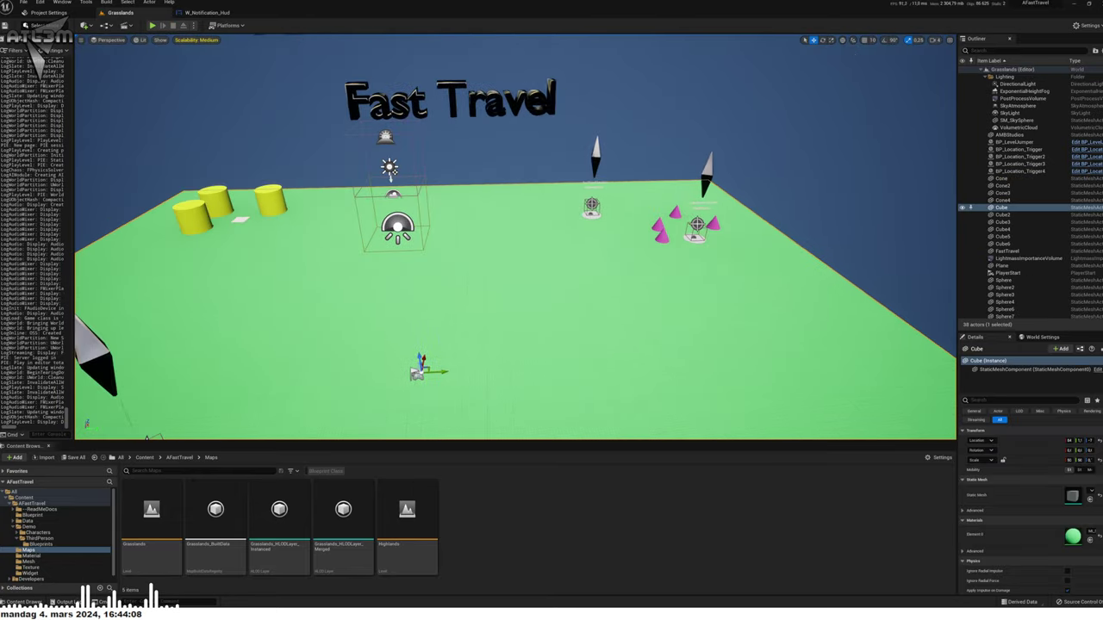
click(591, 206)
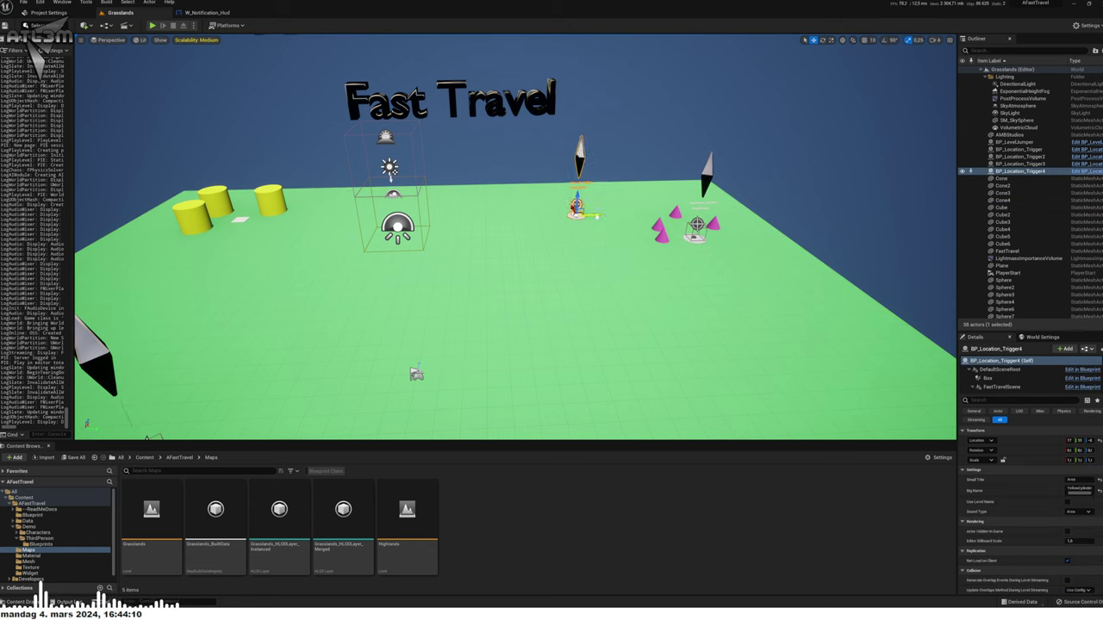
drag(379, 215, 271, 217)
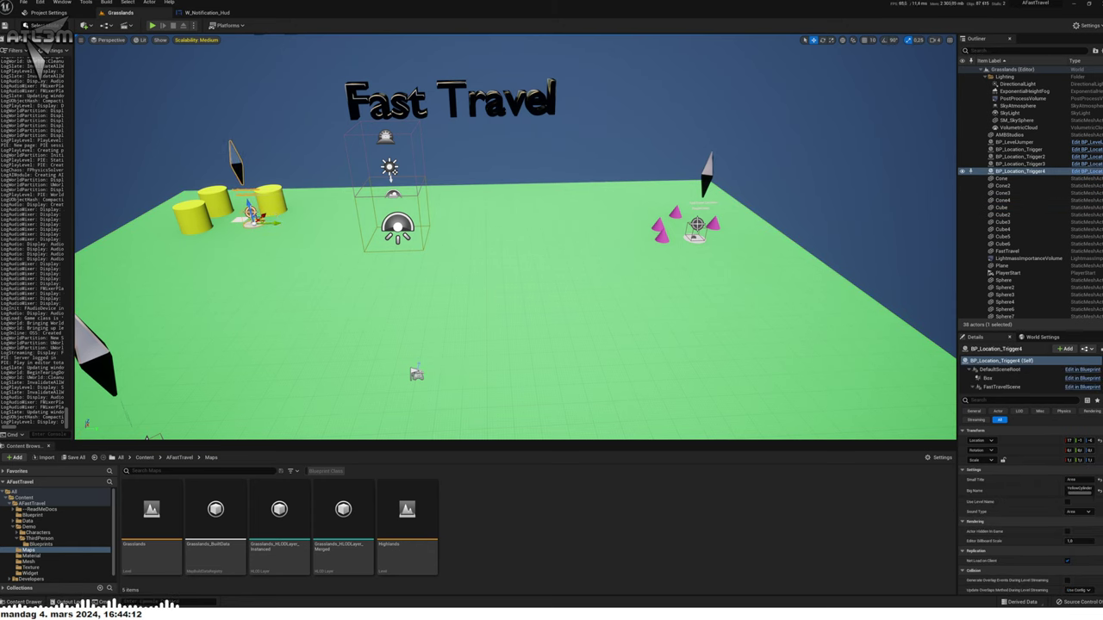
Step: Delete the Plane actor, then reselect the trigger and bring up the floor context menu
click(416, 374)
key(Delete)
click(251, 215)
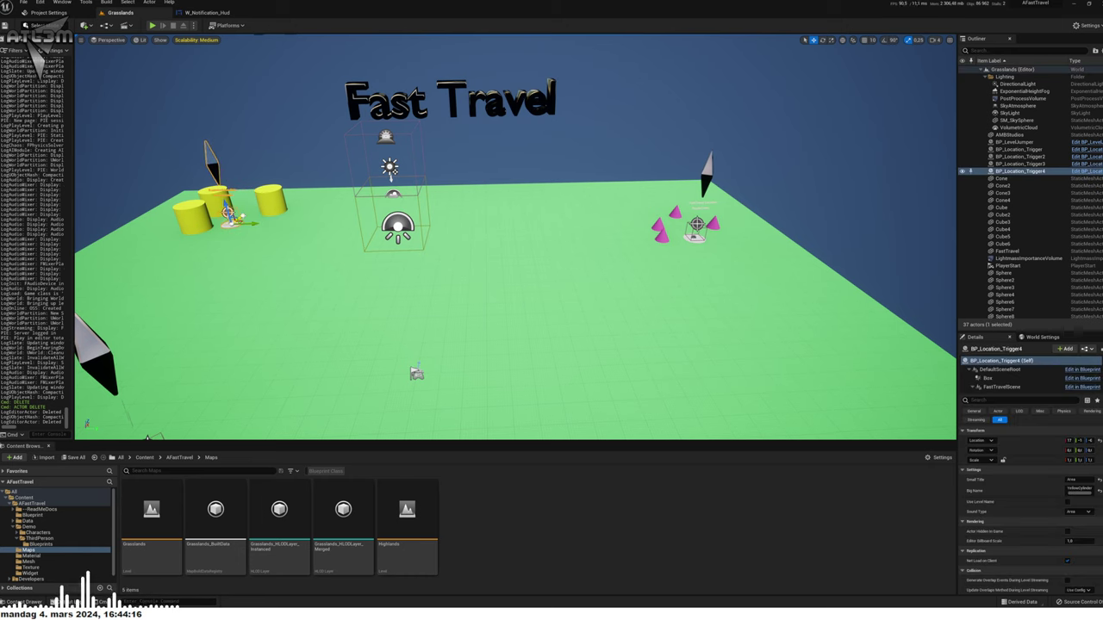
right_click(261, 258)
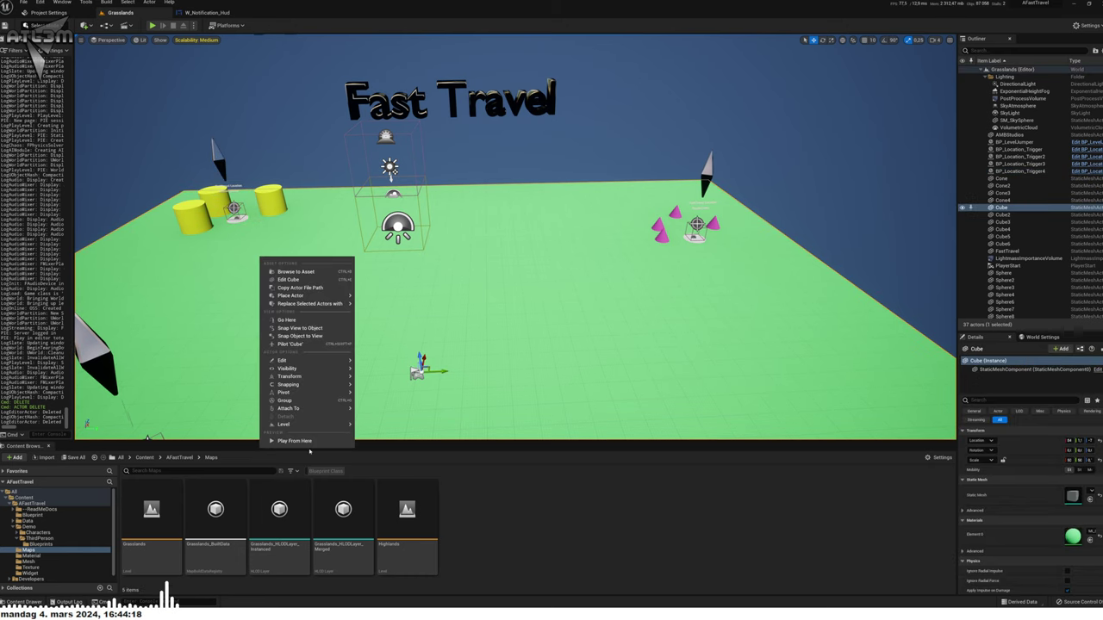
Step: Play from the chosen floor spot and fast travel to Grasslands - YellowCylinder via the Tab menu
click(306, 441)
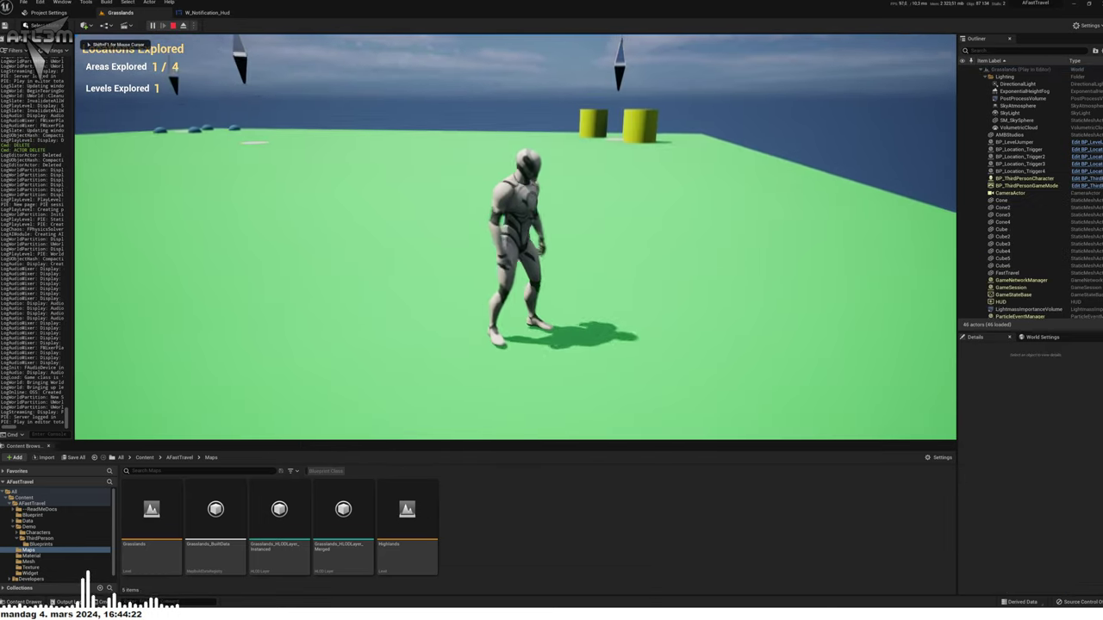
key(Tab)
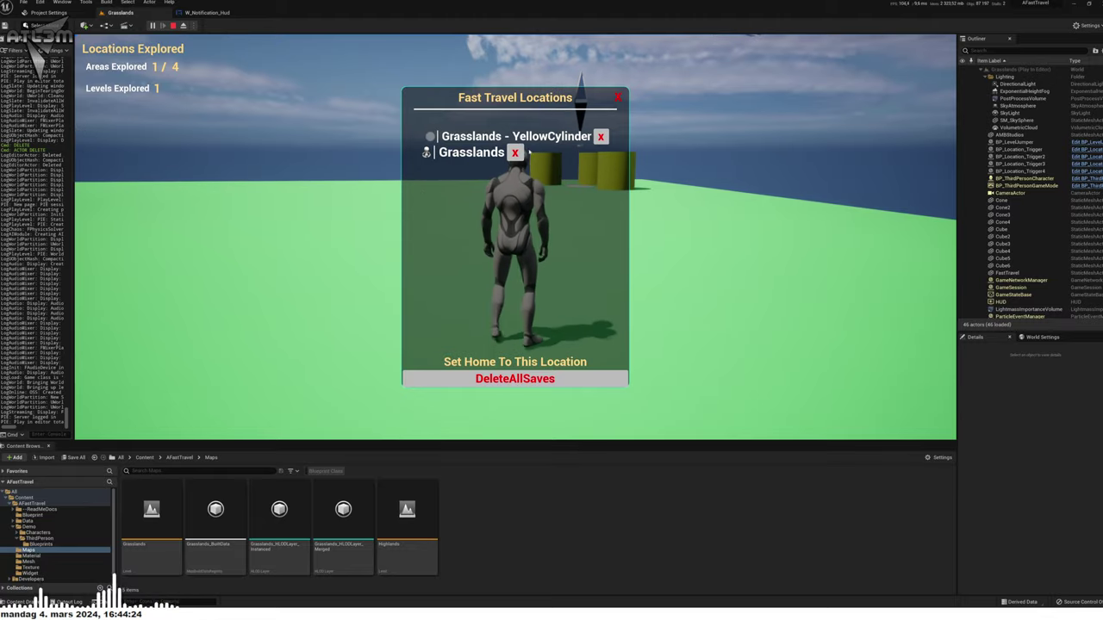
click(534, 138)
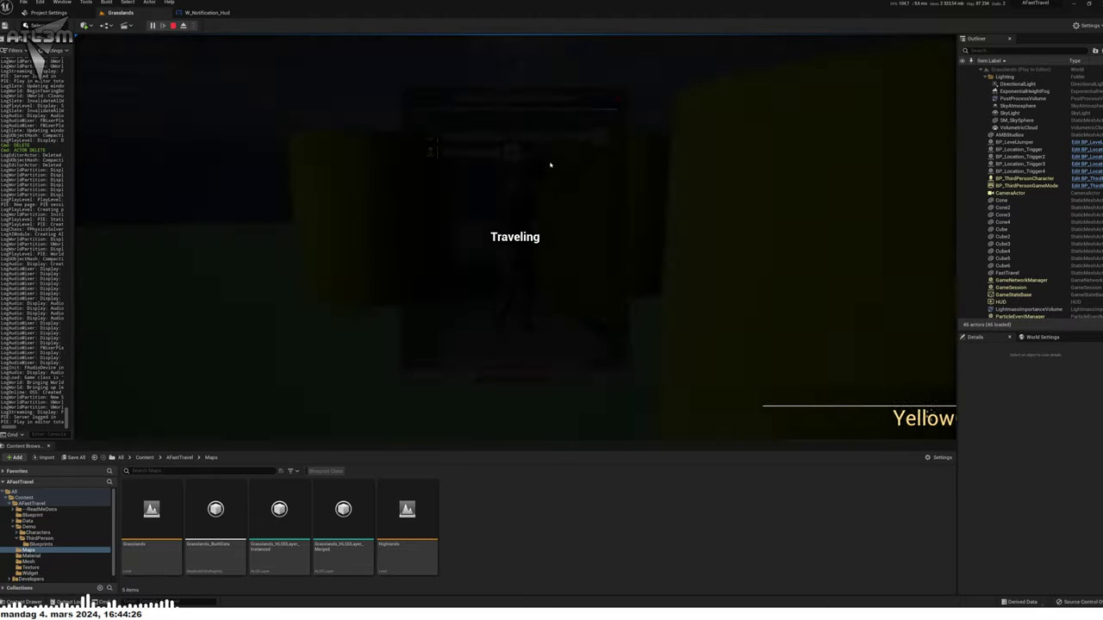